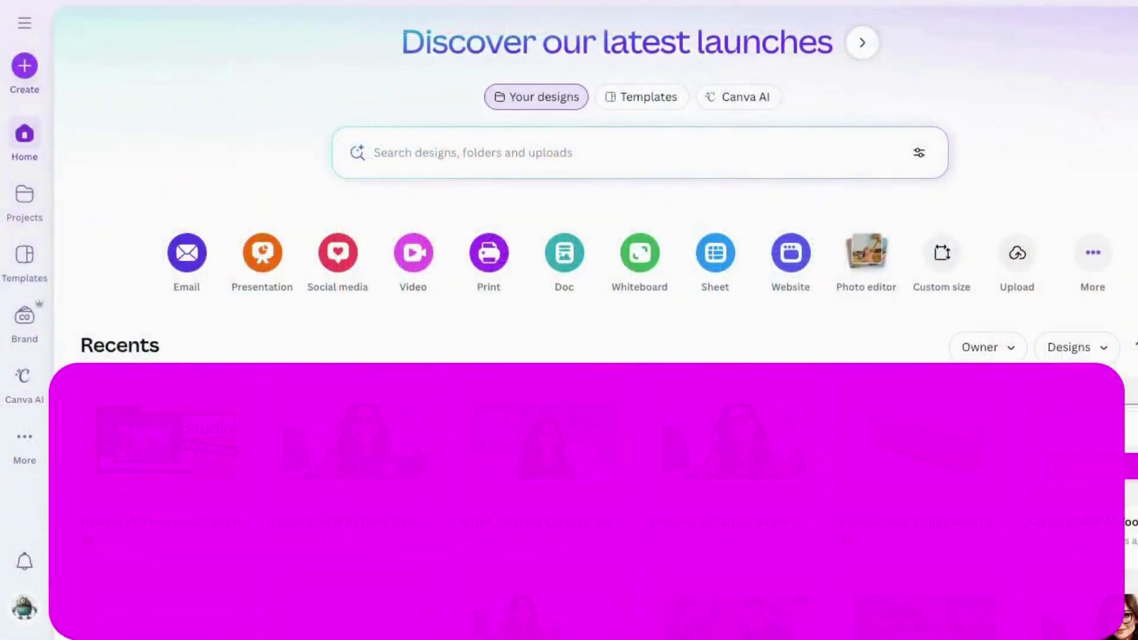
Create a blank 1920 × 1080 YouTube Video (Landscape) design from the Video formats.
click(413, 251)
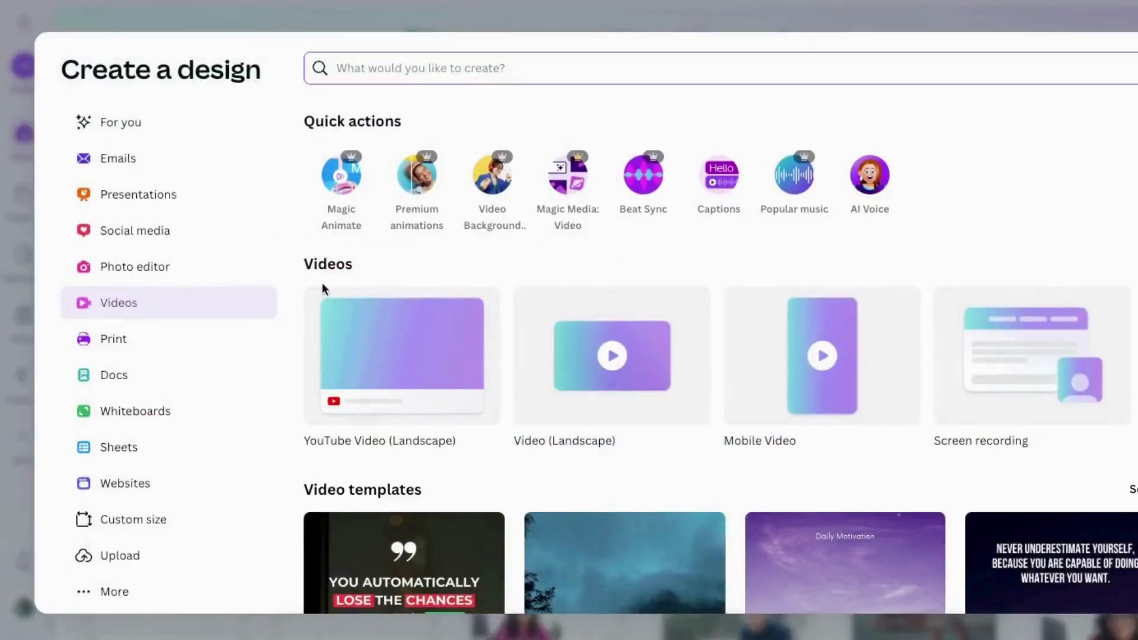
scroll(721, 355, right, 10)
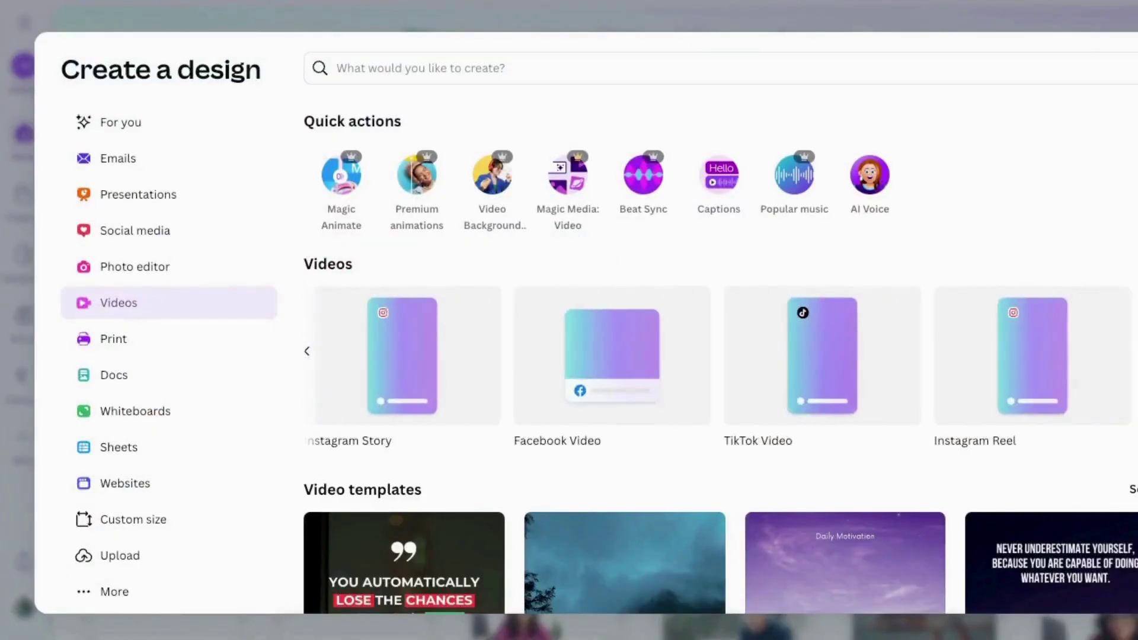
click(307, 355)
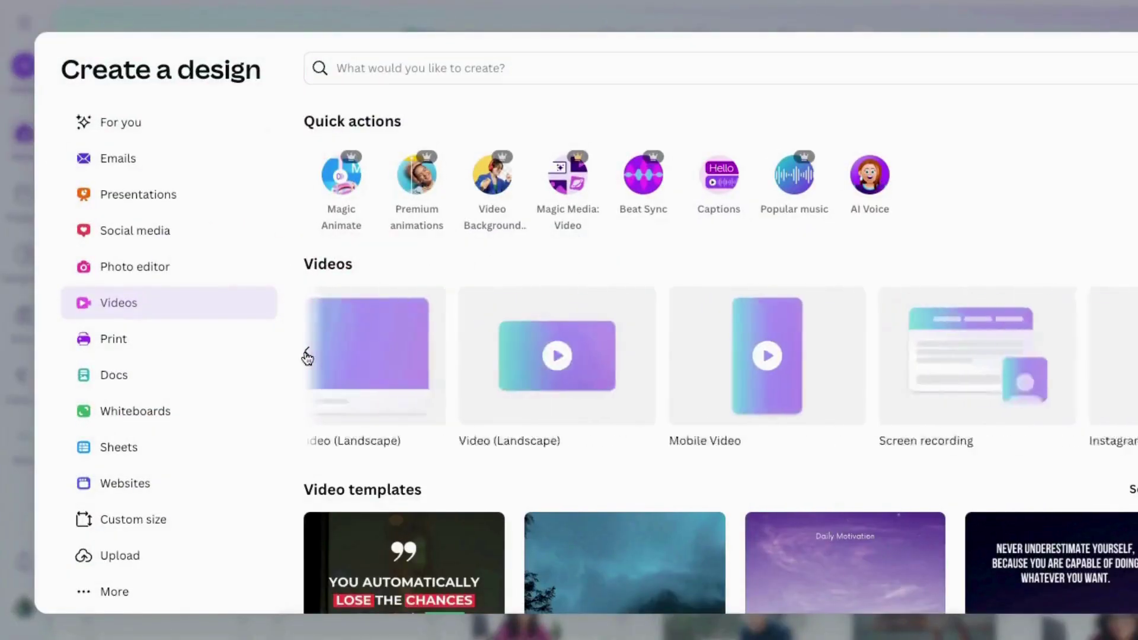
scroll(450, 470, down, 10)
scroll(411, 490, up, 10)
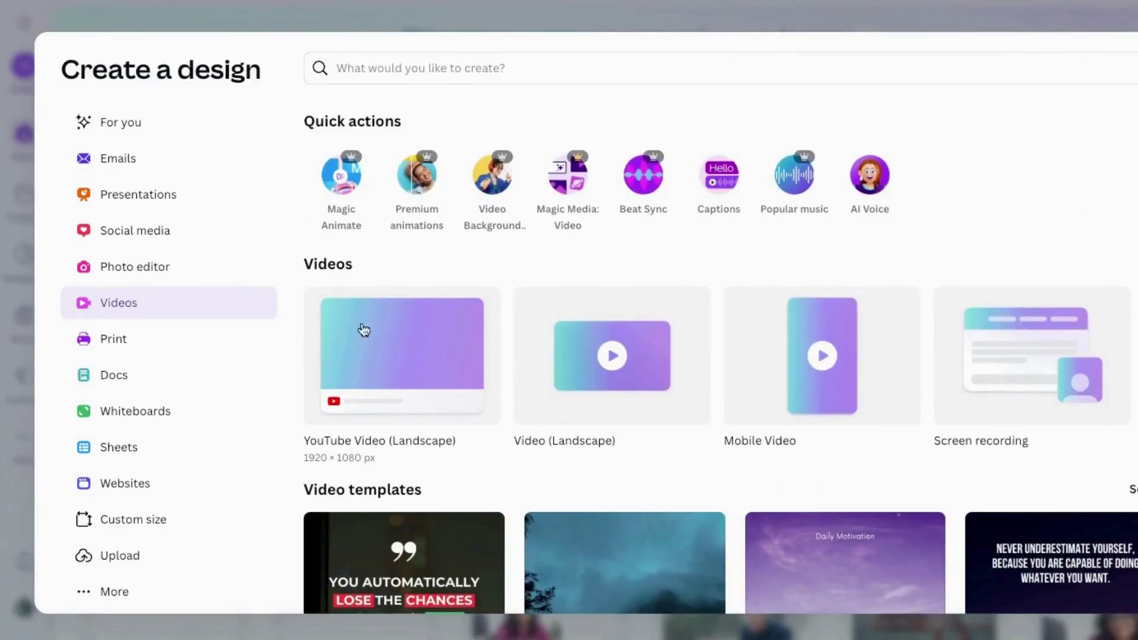
click(384, 363)
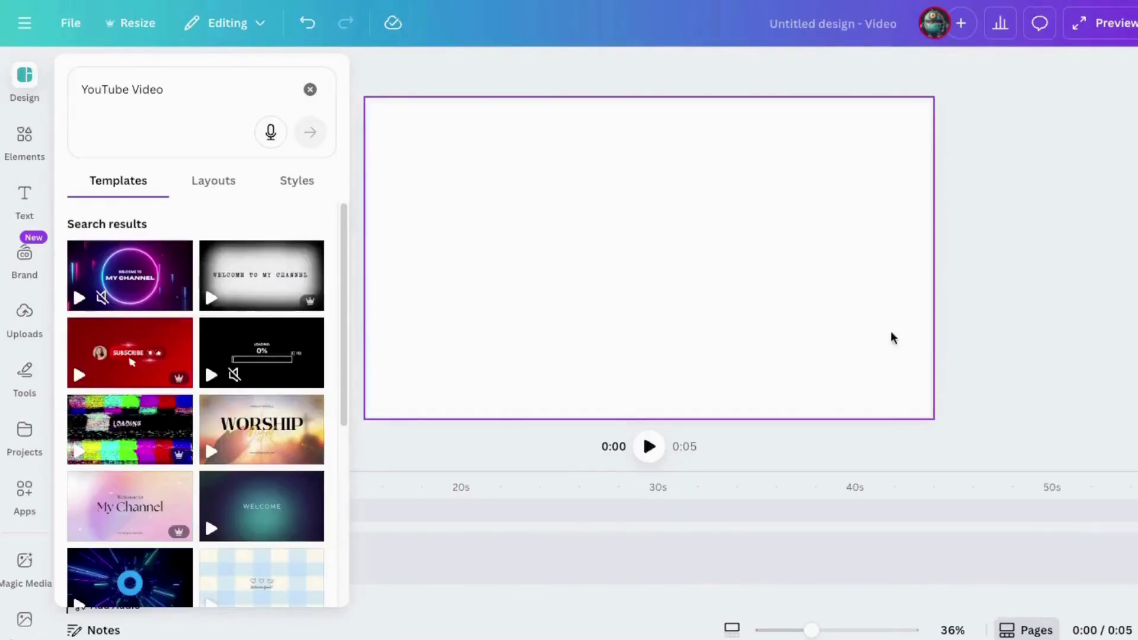
Search Elements for 'meadow' and stretch the mountain meadow graphic to cover the whole page.
click(1043, 323)
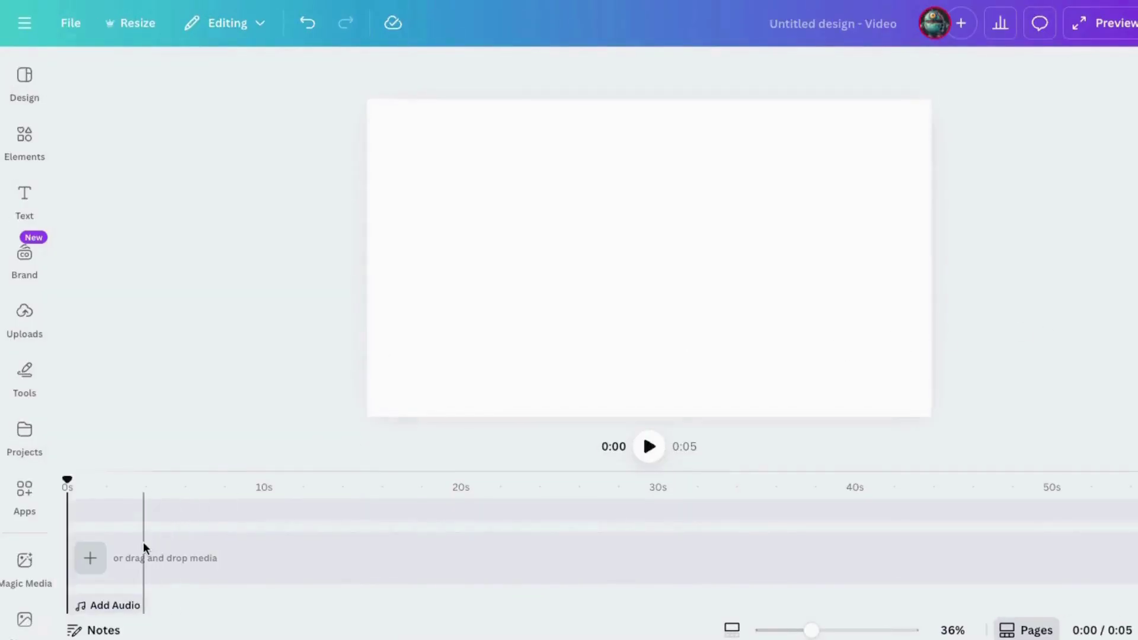
click(22, 134)
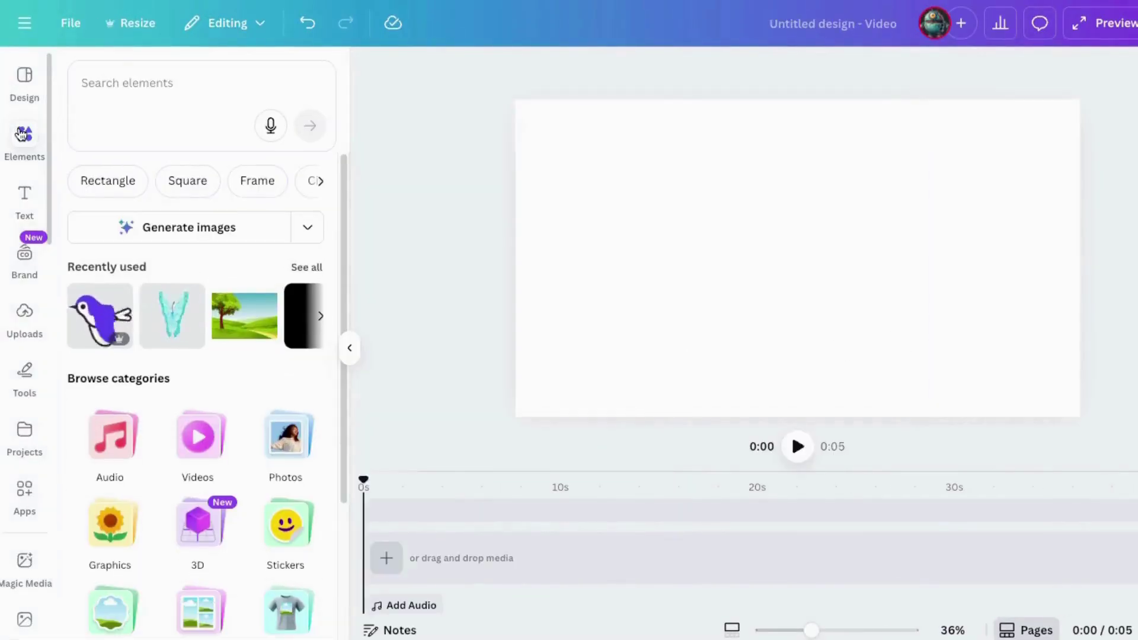
click(108, 86)
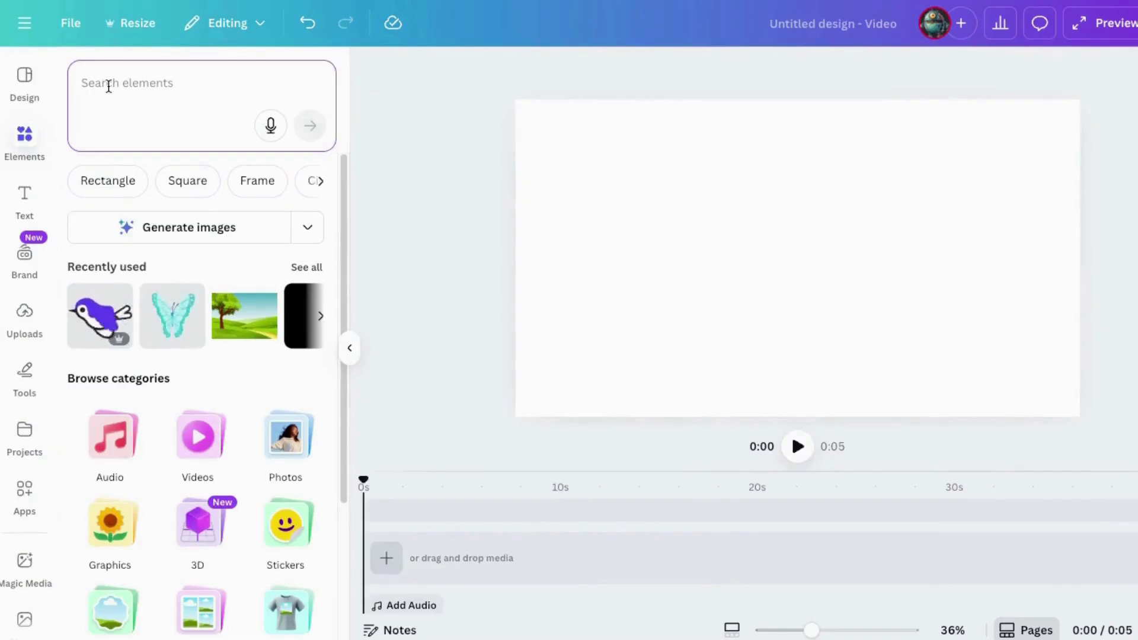
text(meadow)
key(Return)
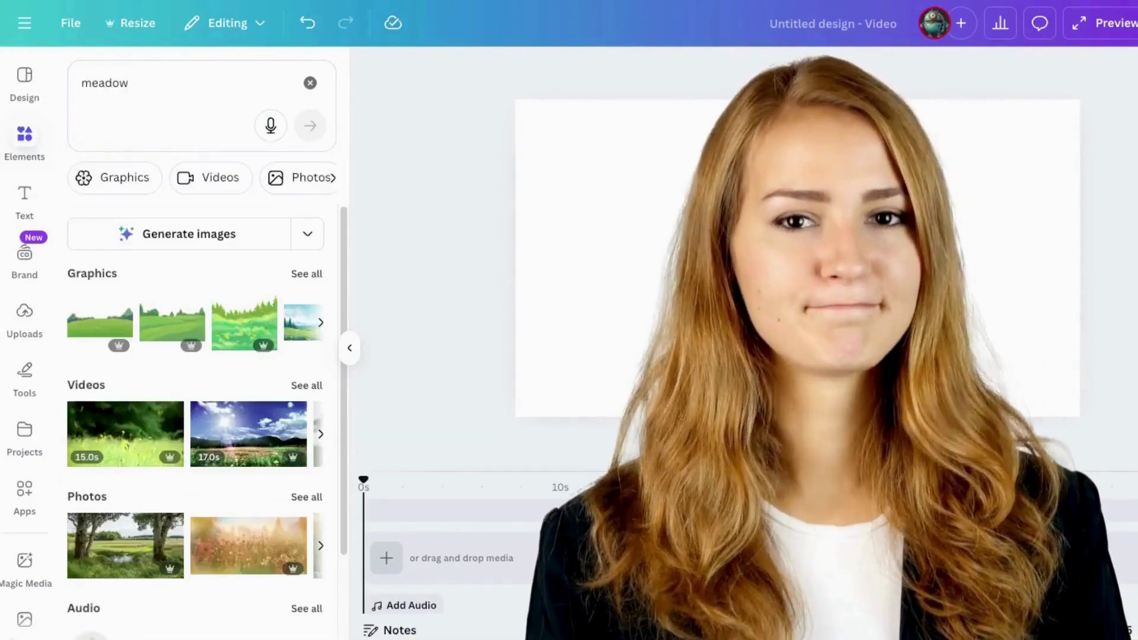
click(297, 273)
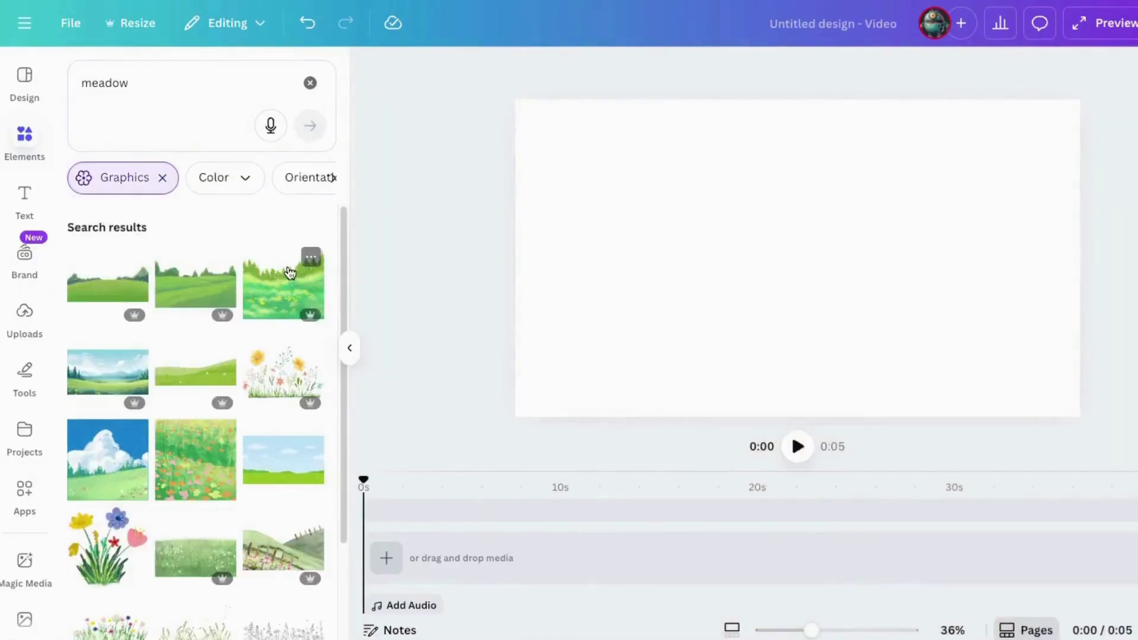
click(142, 372)
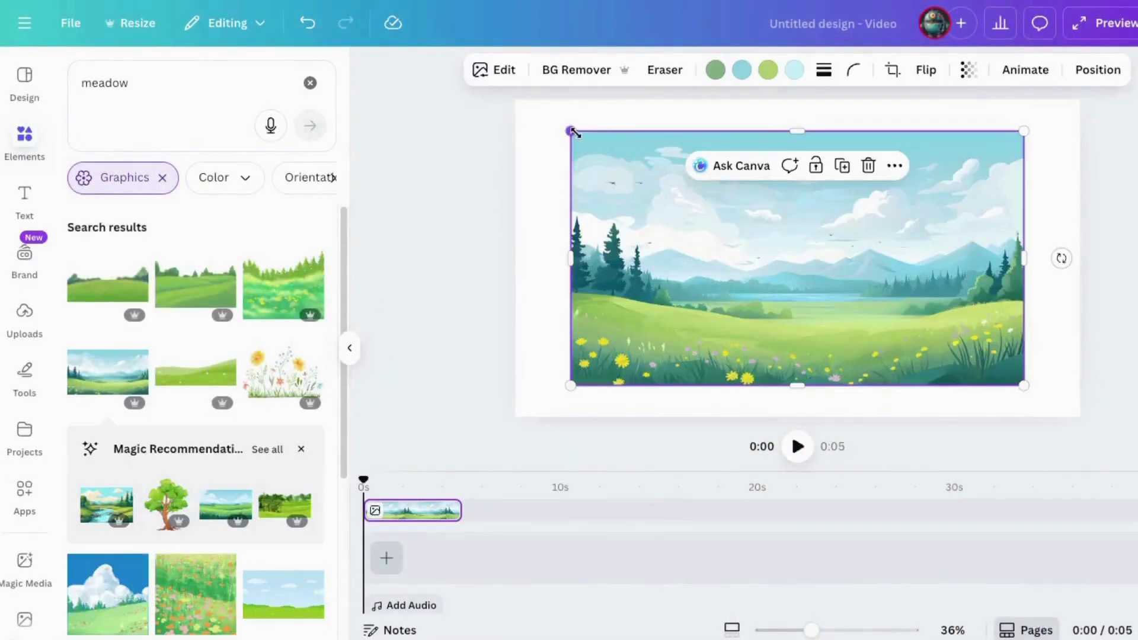
drag(573, 132, 442, 60)
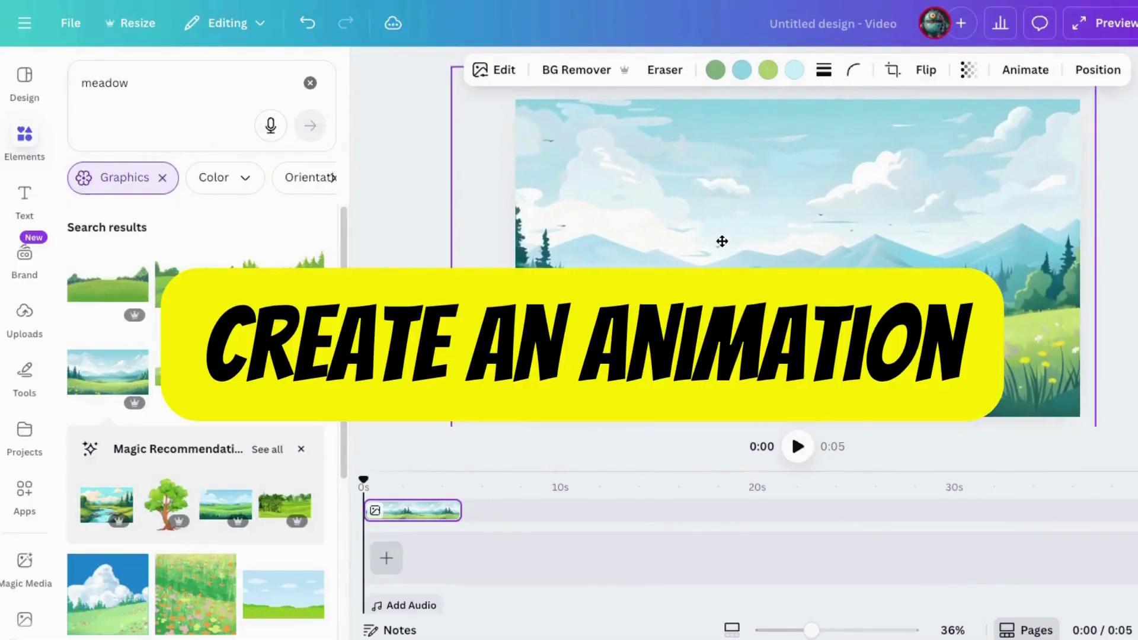
click(466, 531)
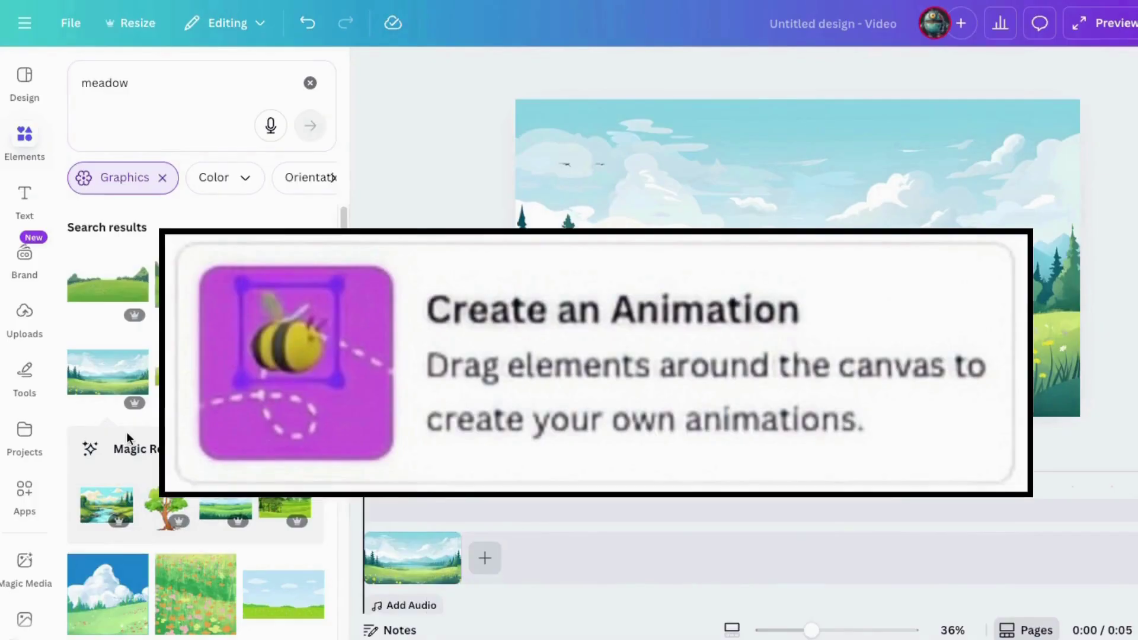
Add an animated yellow-green butterfly from a 'butter' search, shrunk small at the top-left.
click(122, 68)
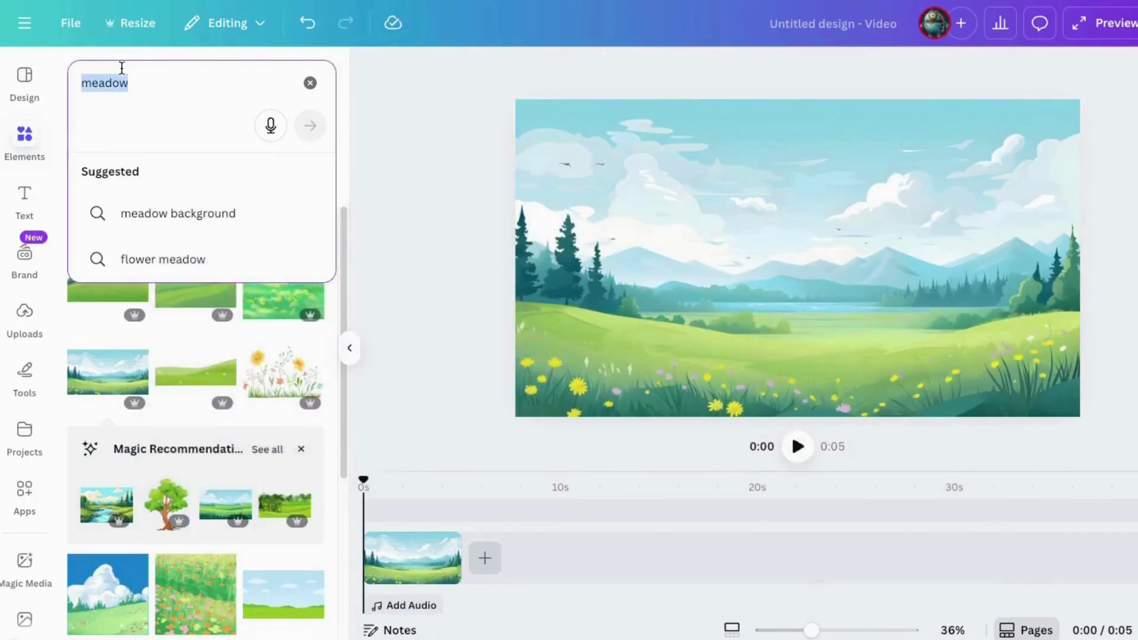
text(butterfly)
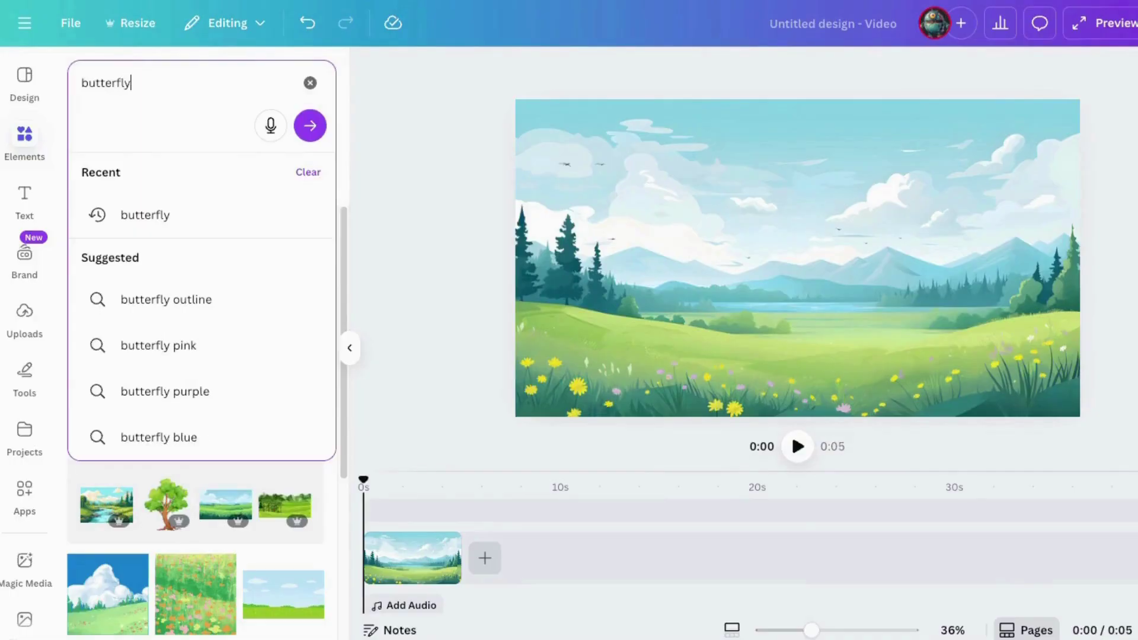
key(Return)
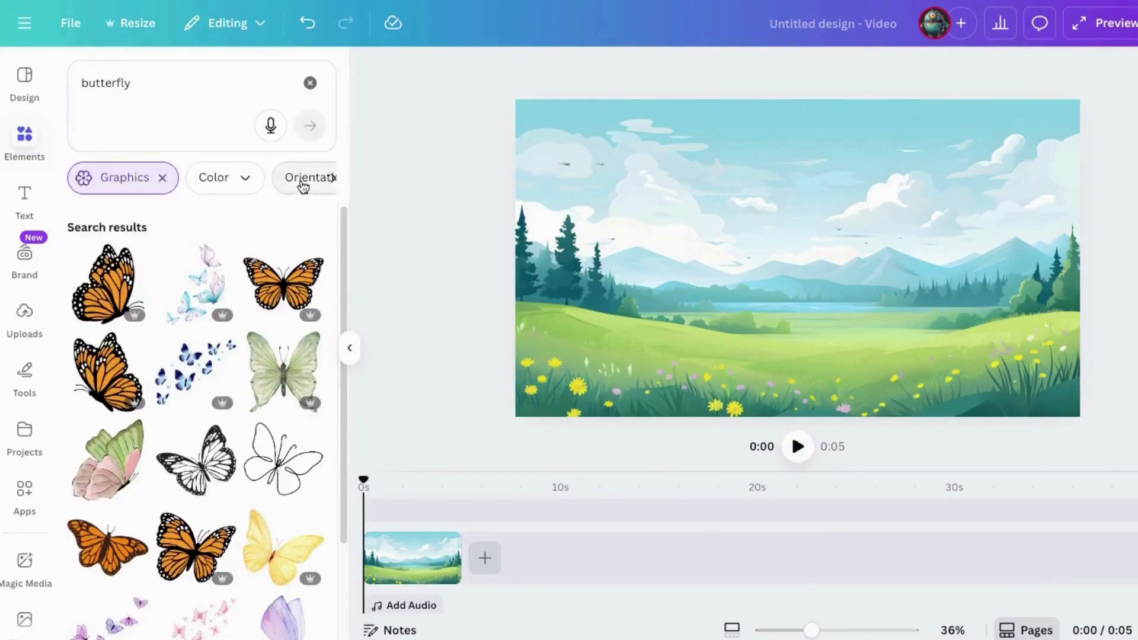
click(274, 180)
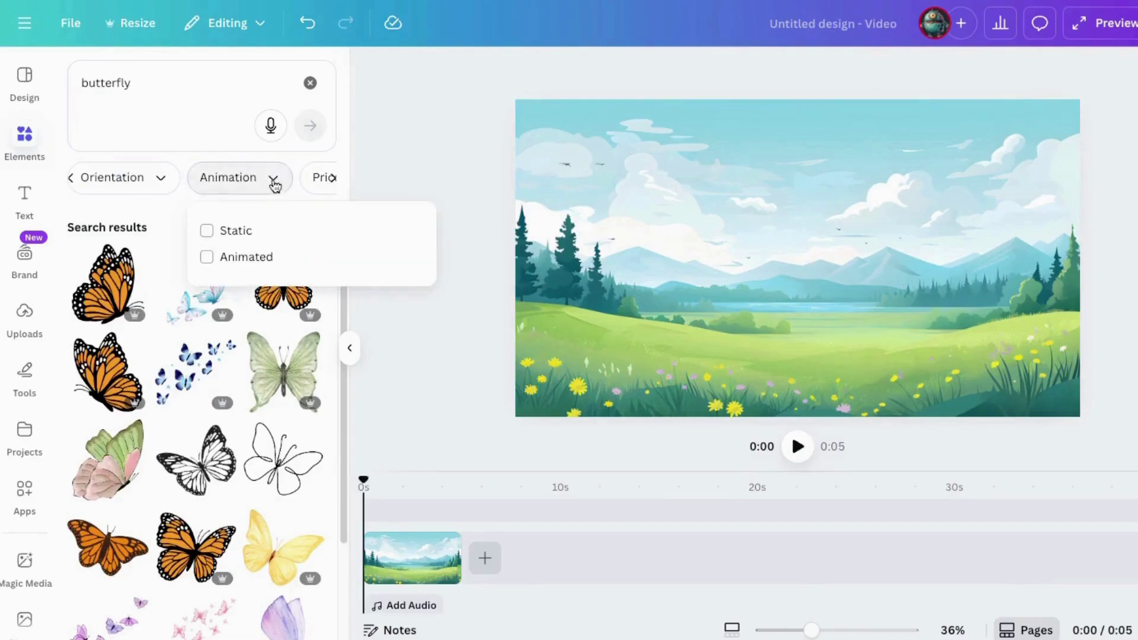
click(206, 256)
drag(343, 233, 347, 464)
click(106, 249)
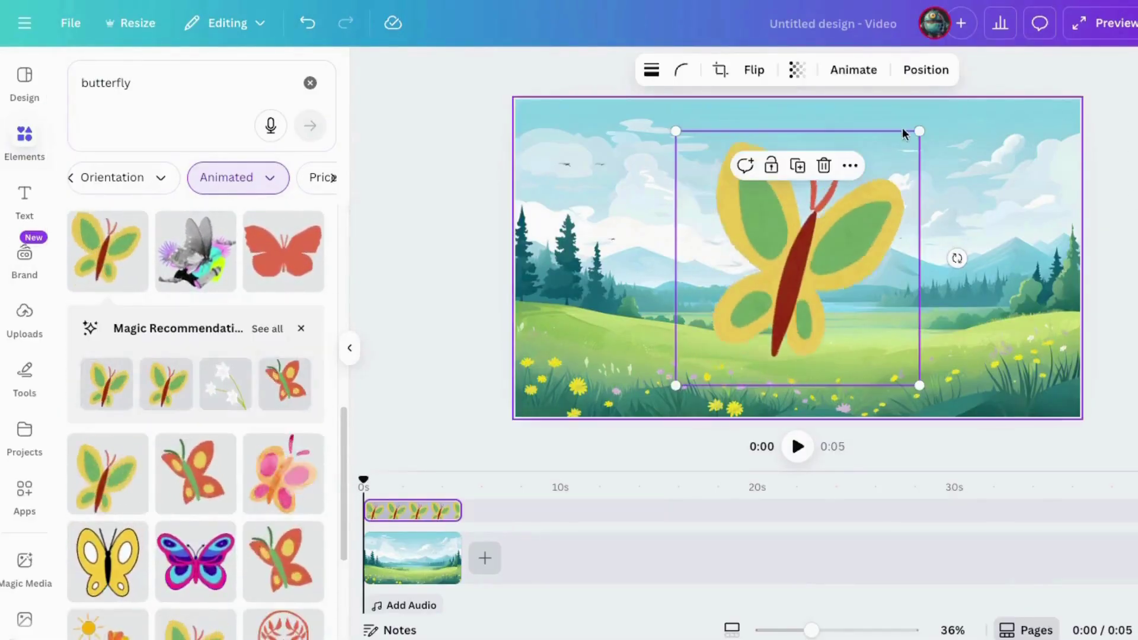
drag(918, 132, 524, 171)
Draw a custom looping flight path for the butterfly, ending toward the right.
click(853, 70)
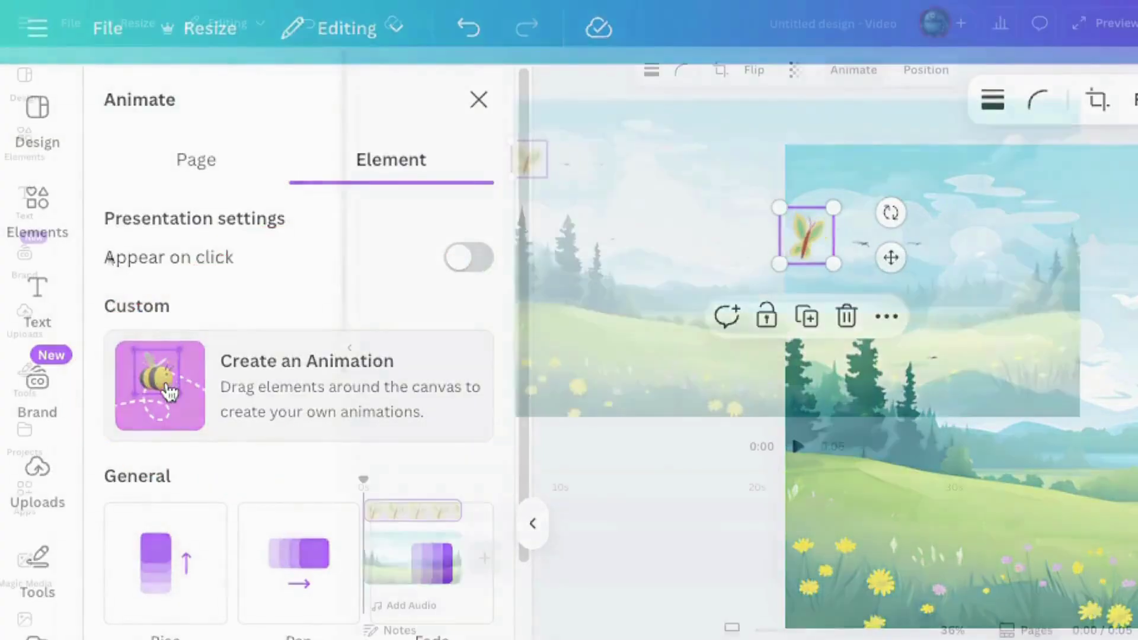
click(195, 381)
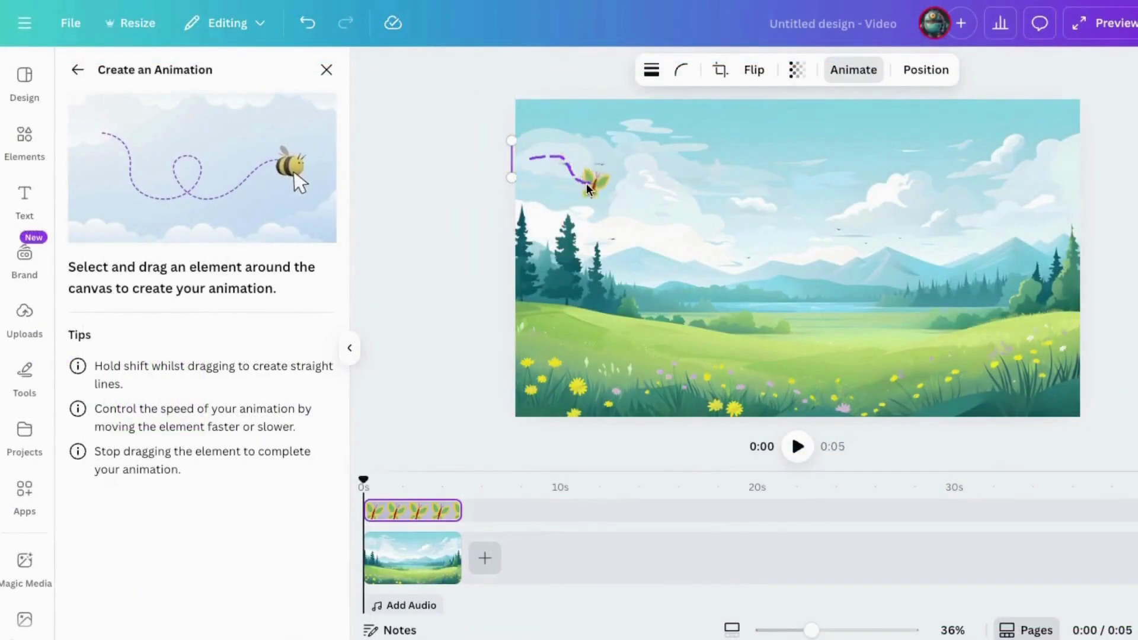
mouse_move(594, 188)
mouse_down()
mouse_move(616, 178)
mouse_move(720, 232)
mouse_move(723, 193)
mouse_move(717, 220)
mouse_move(813, 244)
mouse_up()
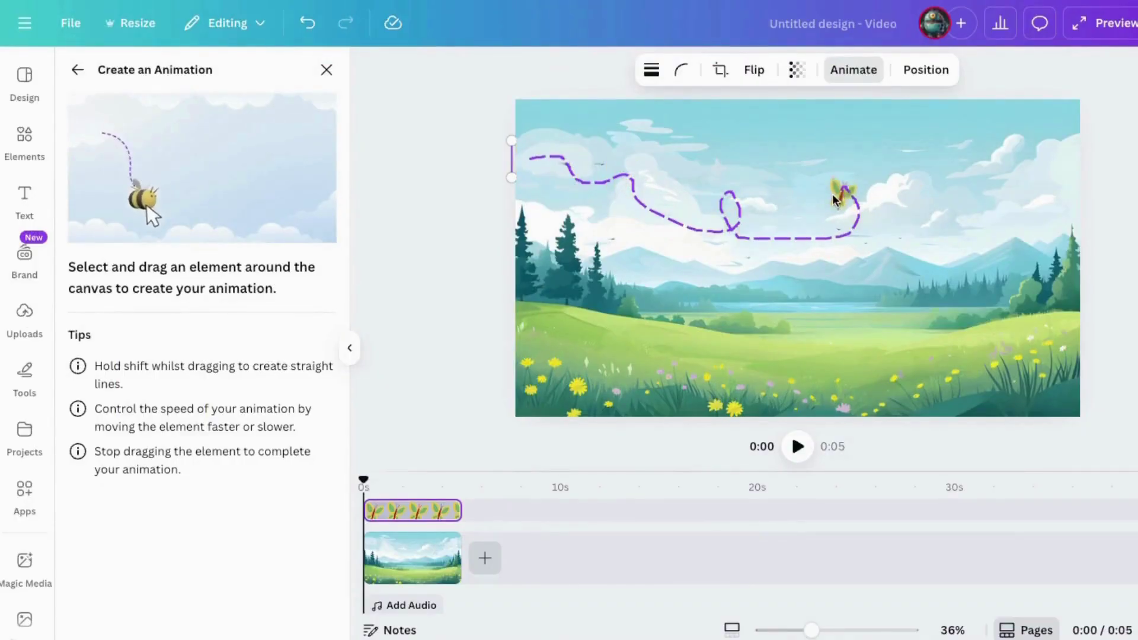
mouse_move(944, 184)
mouse_down()
mouse_move(1016, 237)
mouse_move(1058, 302)
mouse_up()
Try the Smooth and Steady movement styles, then settle on Original and keep the animation.
click(102, 136)
click(106, 210)
click(90, 134)
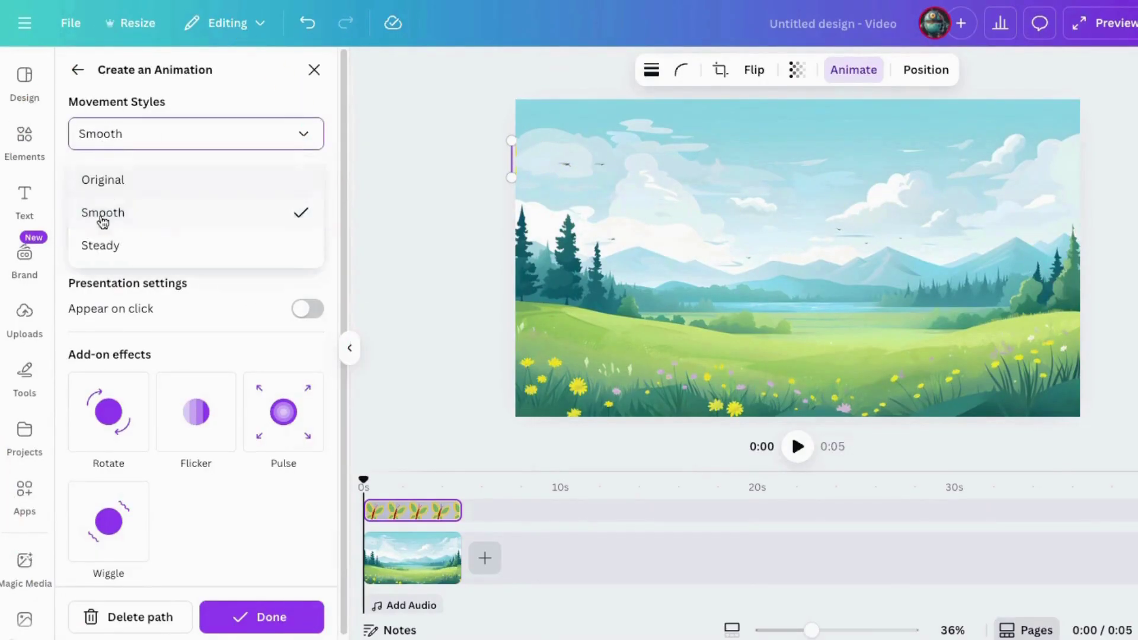
click(100, 243)
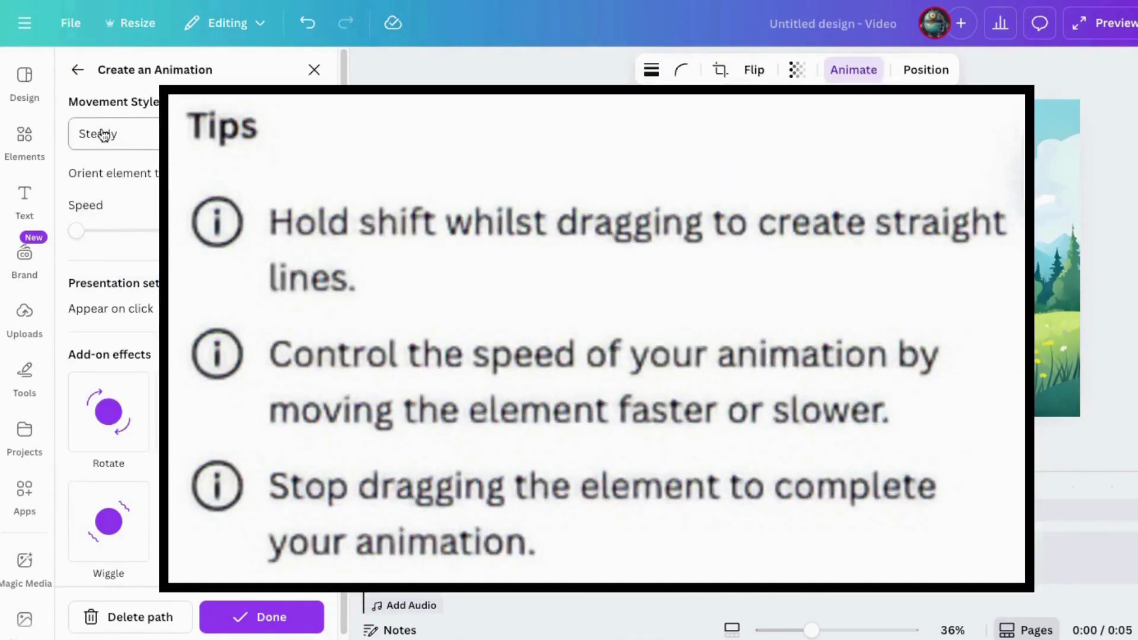
click(104, 136)
click(106, 177)
click(265, 615)
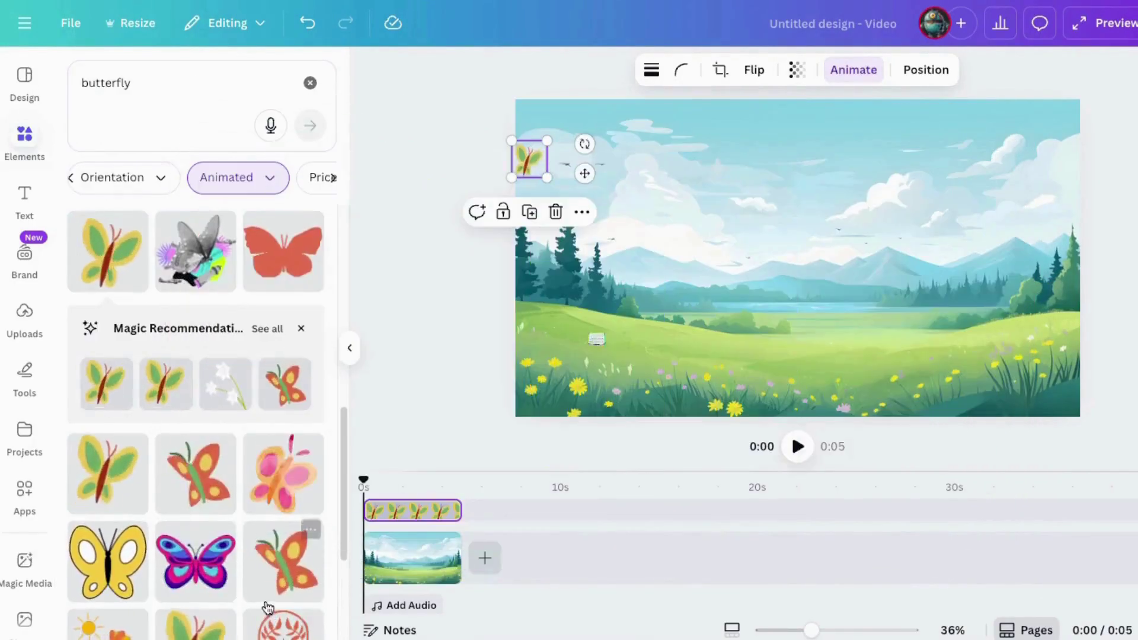
Add a small red butterfly at the top-right and draw a looping flight path across the sky.
click(285, 384)
drag(927, 131, 1038, 150)
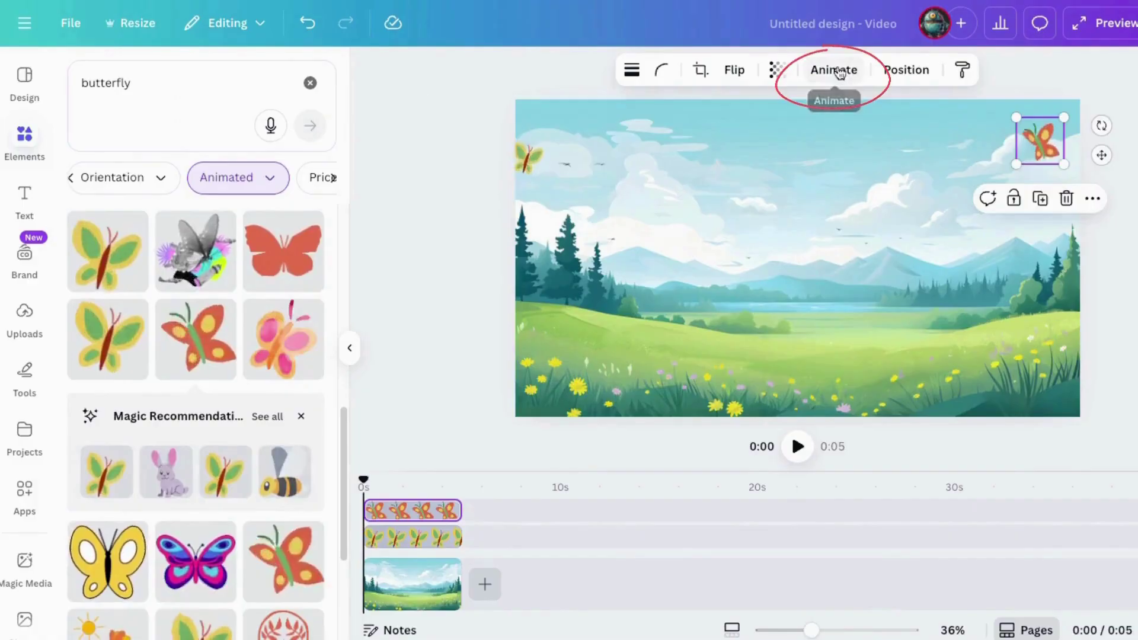
click(833, 70)
click(131, 252)
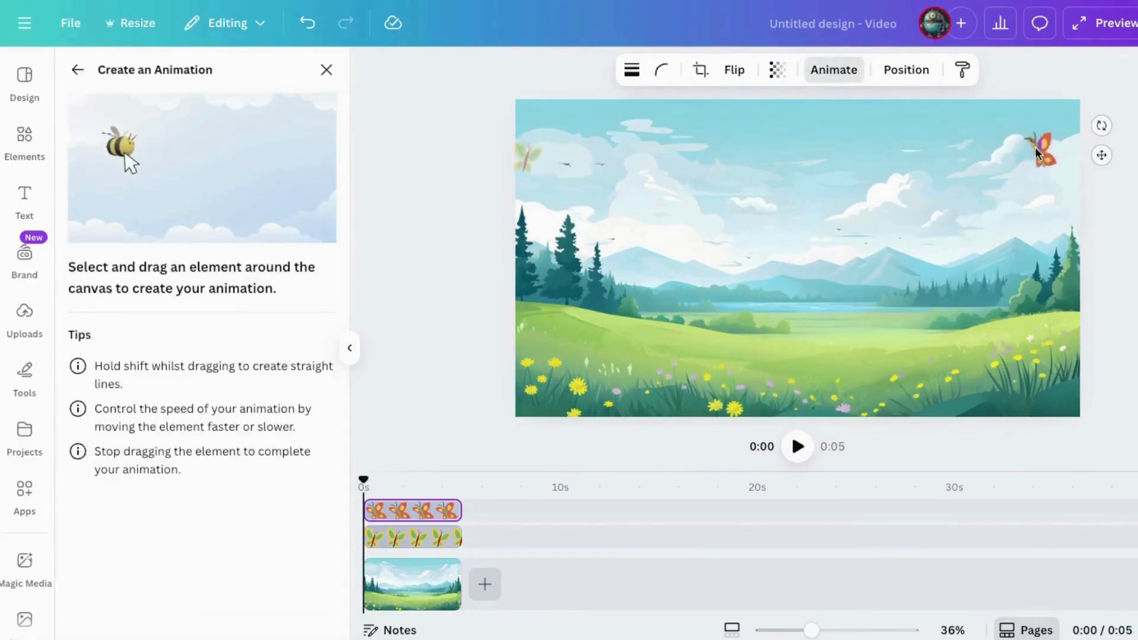
mouse_move(869, 207)
mouse_down()
mouse_move(805, 202)
mouse_move(820, 196)
mouse_move(813, 223)
mouse_move(730, 213)
mouse_up()
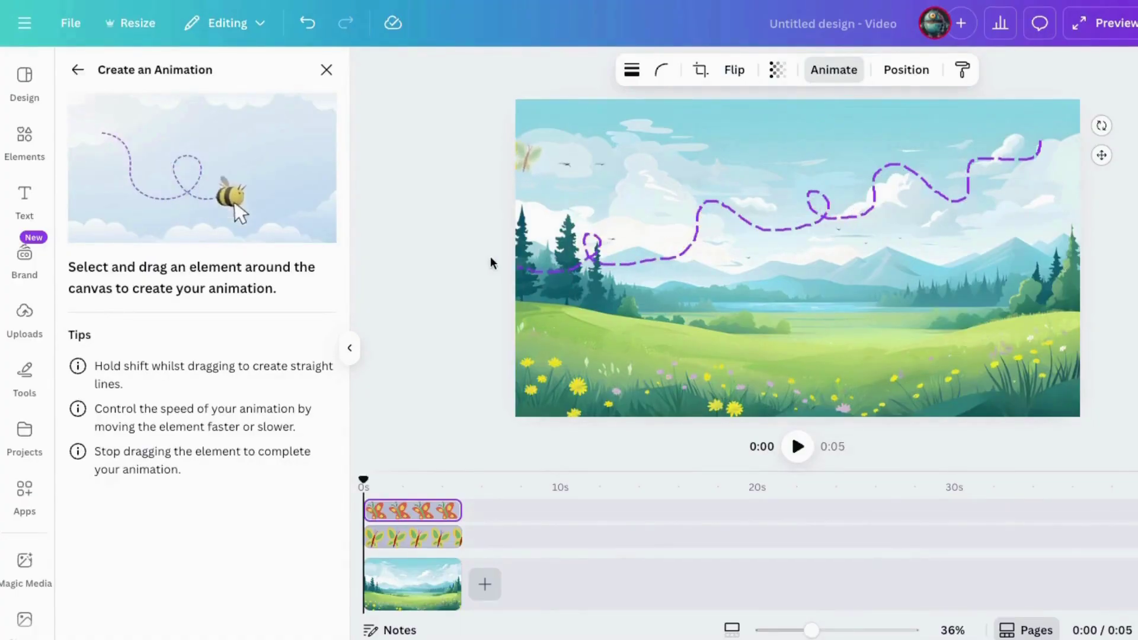
drag(489, 262, 484, 252)
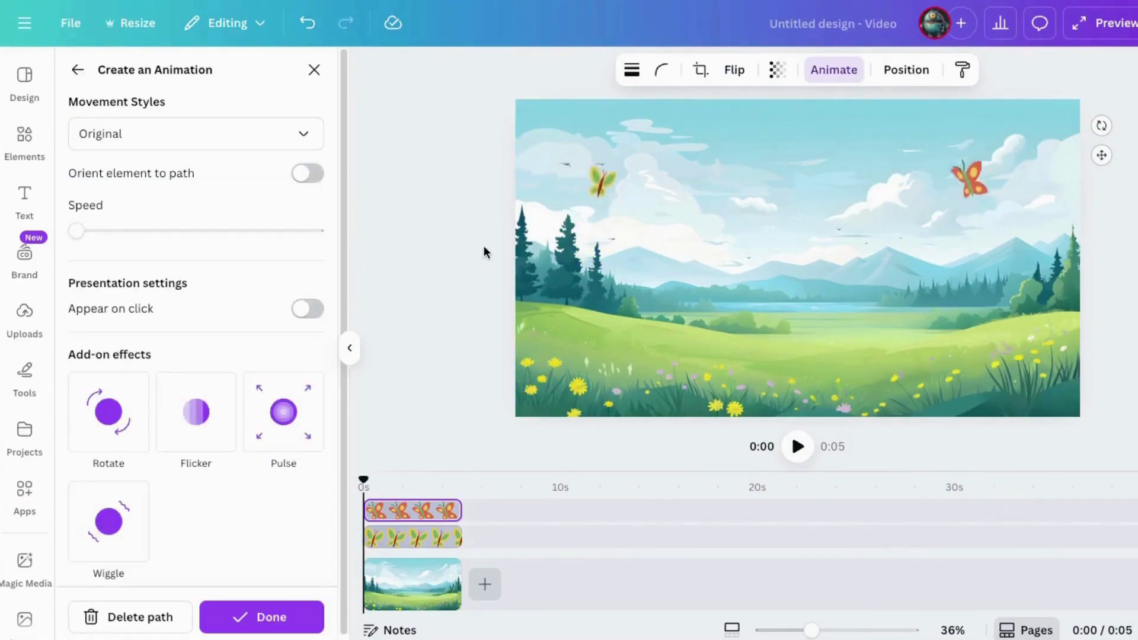
Set the red butterfly's movement style to Steady, after trying Smooth, and keep the animation.
click(114, 137)
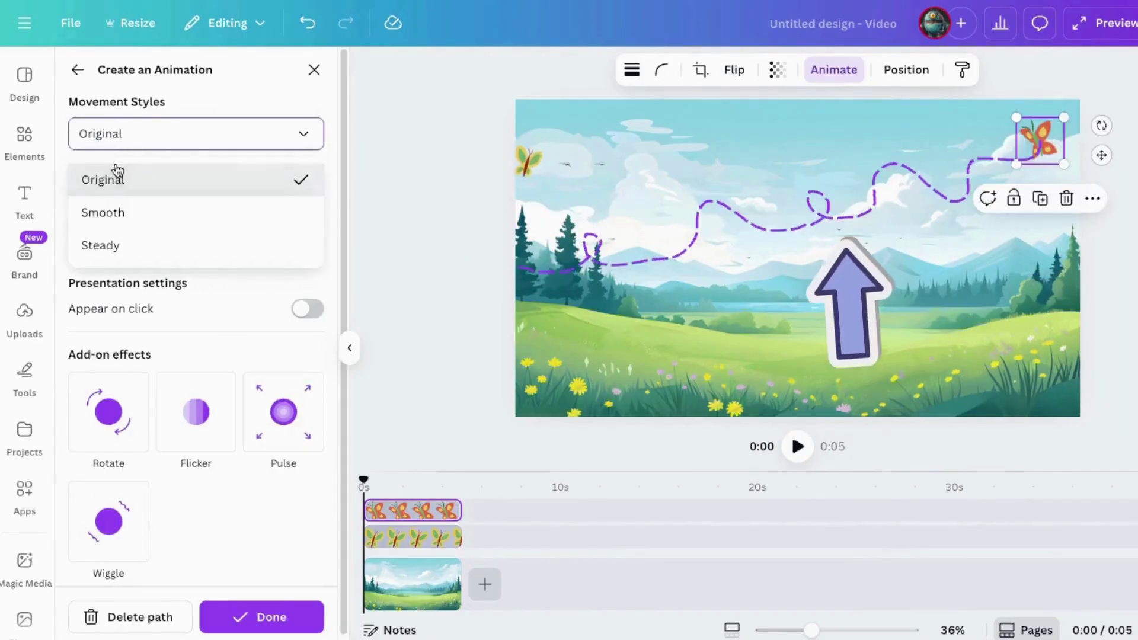
click(106, 212)
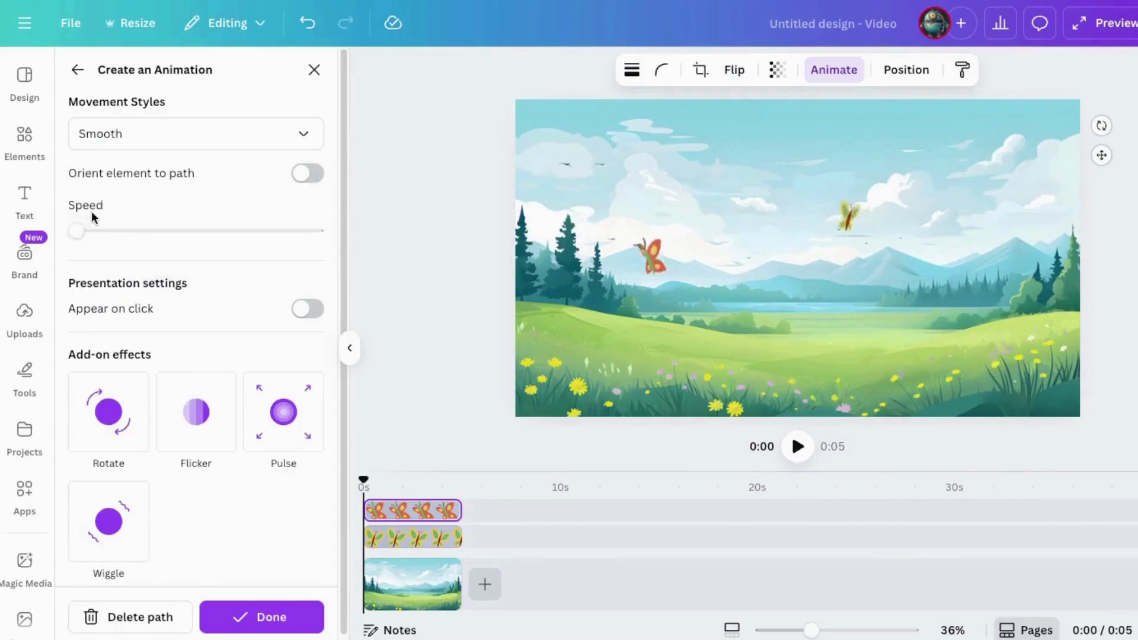
click(109, 145)
click(122, 244)
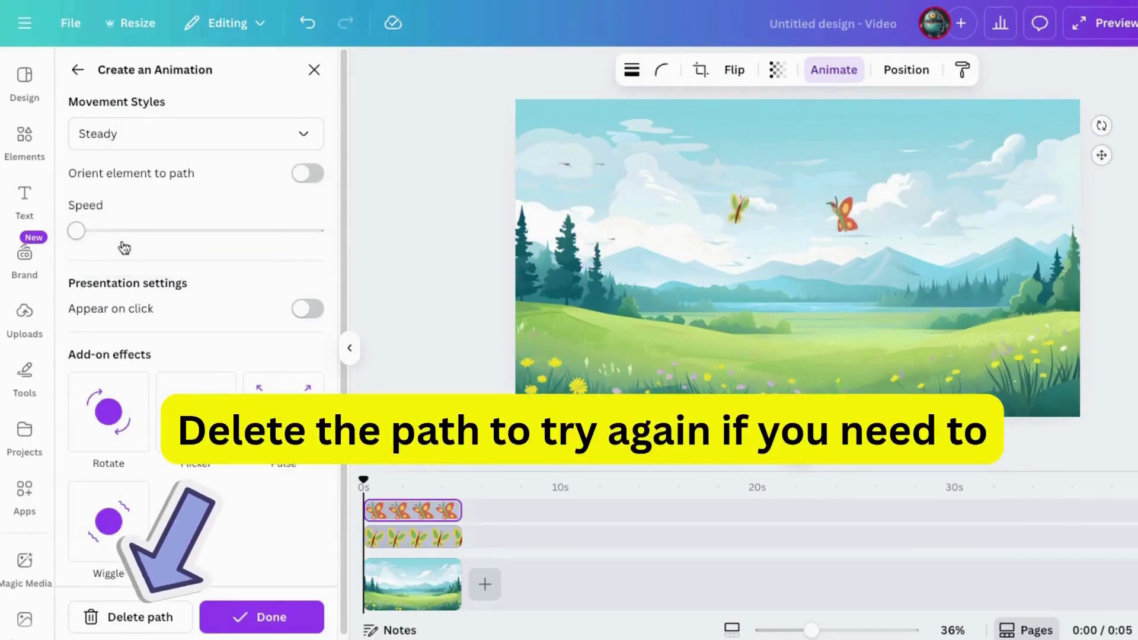
click(240, 613)
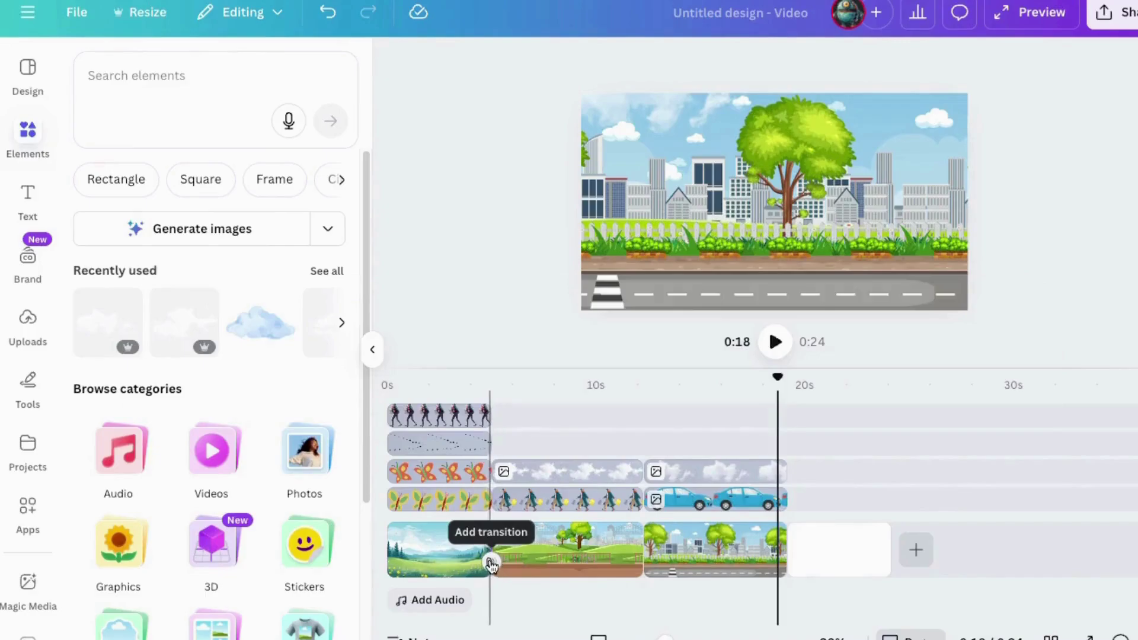
Add a Color Wipe transition between the first two page clips.
click(490, 562)
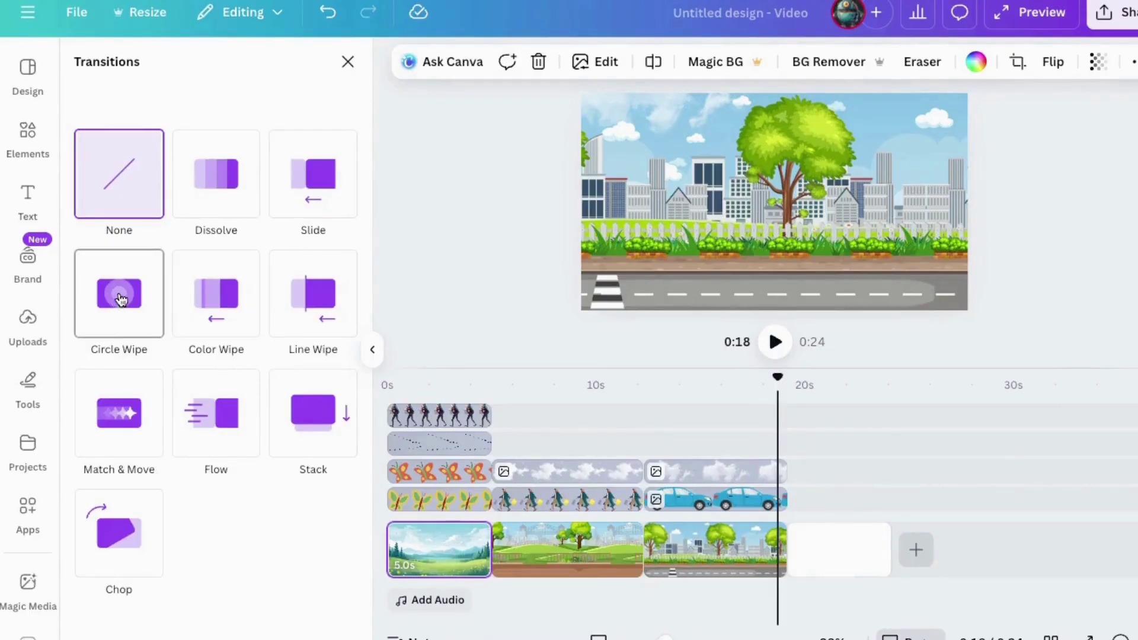
click(221, 304)
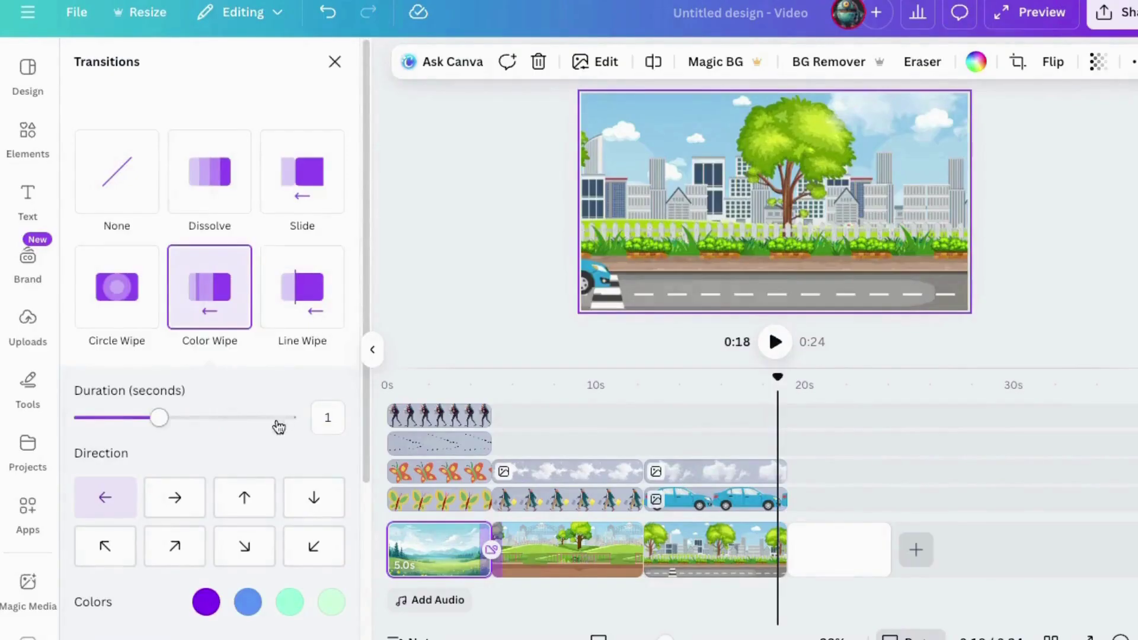
scroll(279, 427, down, 4)
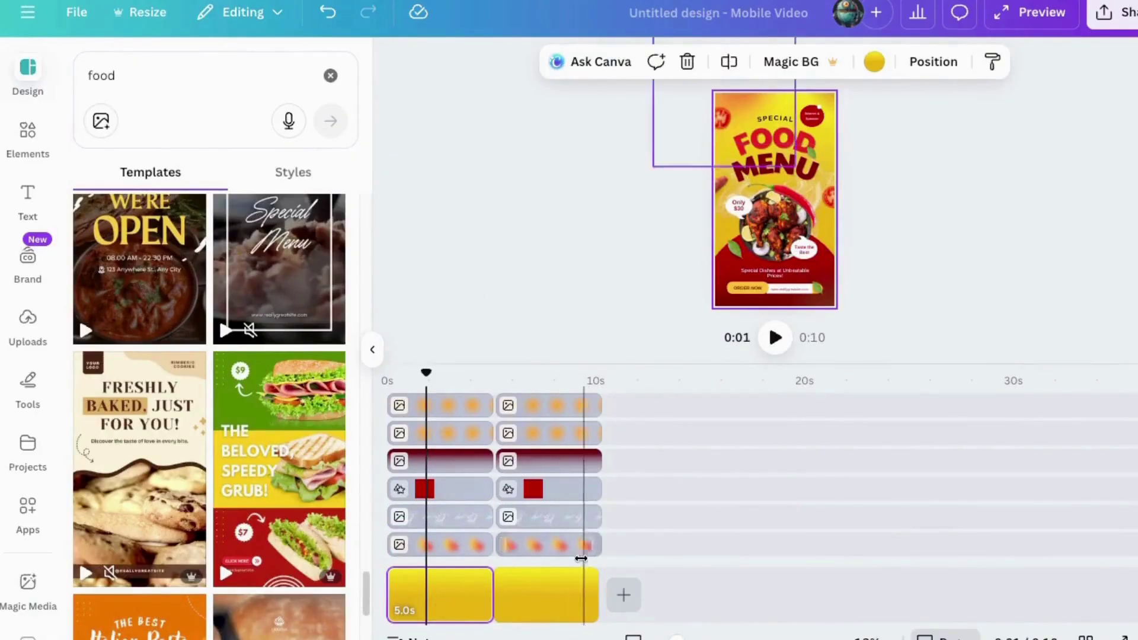
Add a Match & Move transition between the two Food Menu pages and lengthen its duration.
click(546, 597)
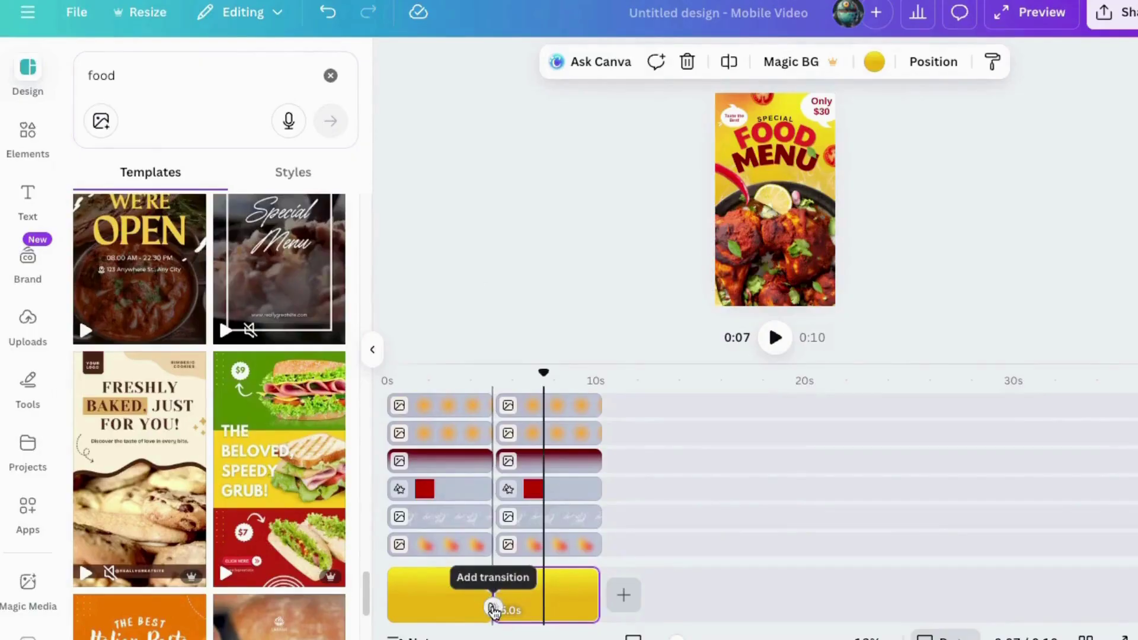
click(492, 608)
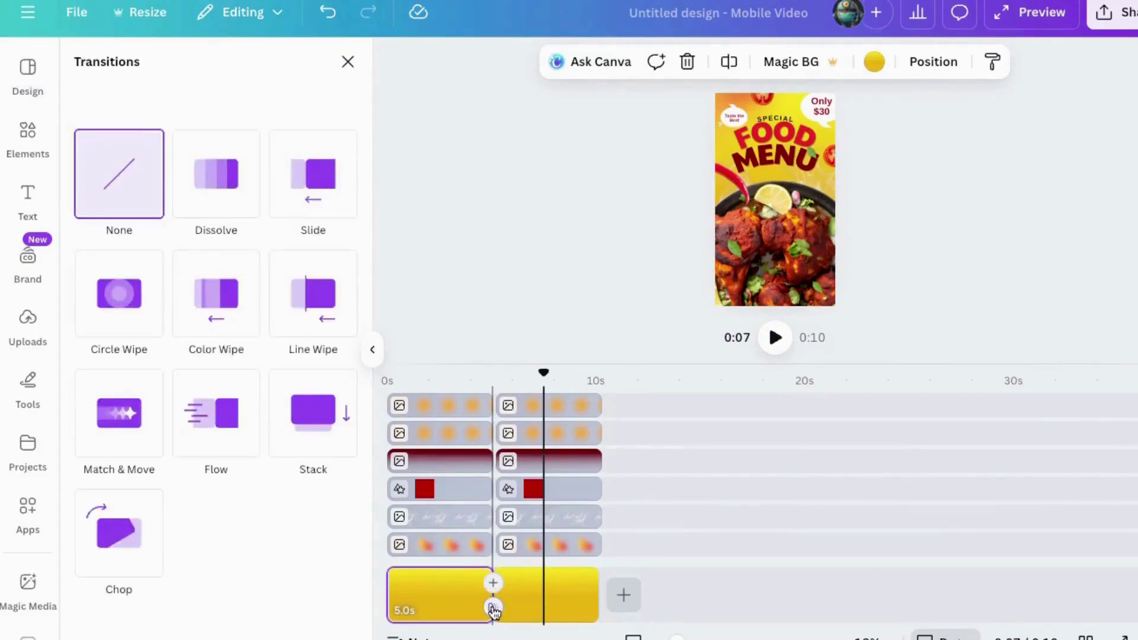
click(129, 423)
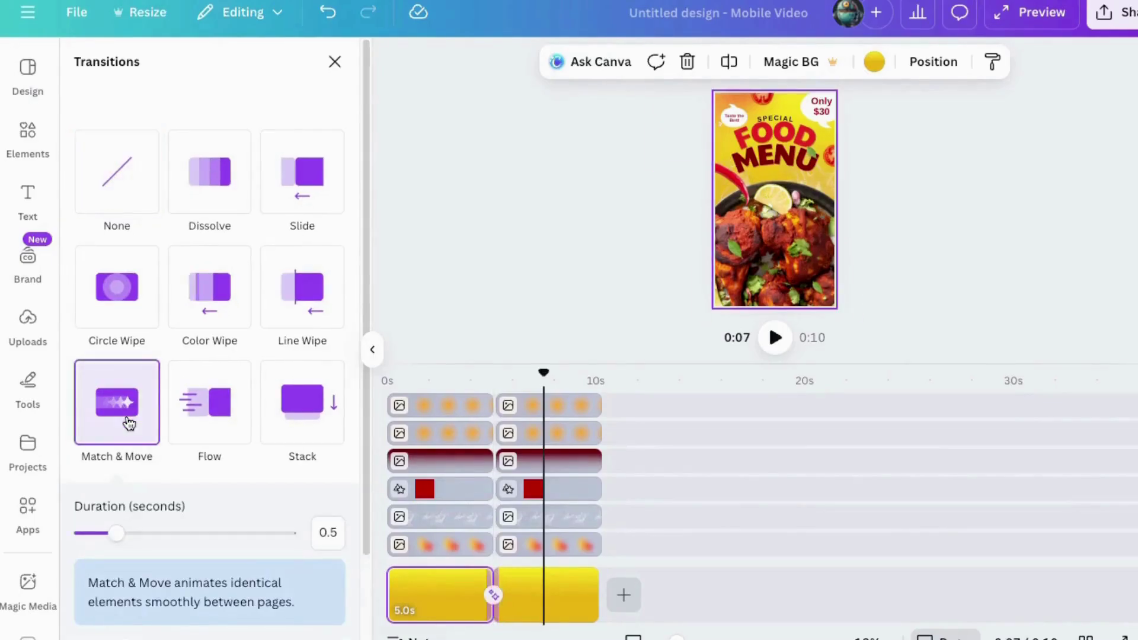
drag(116, 533, 126, 533)
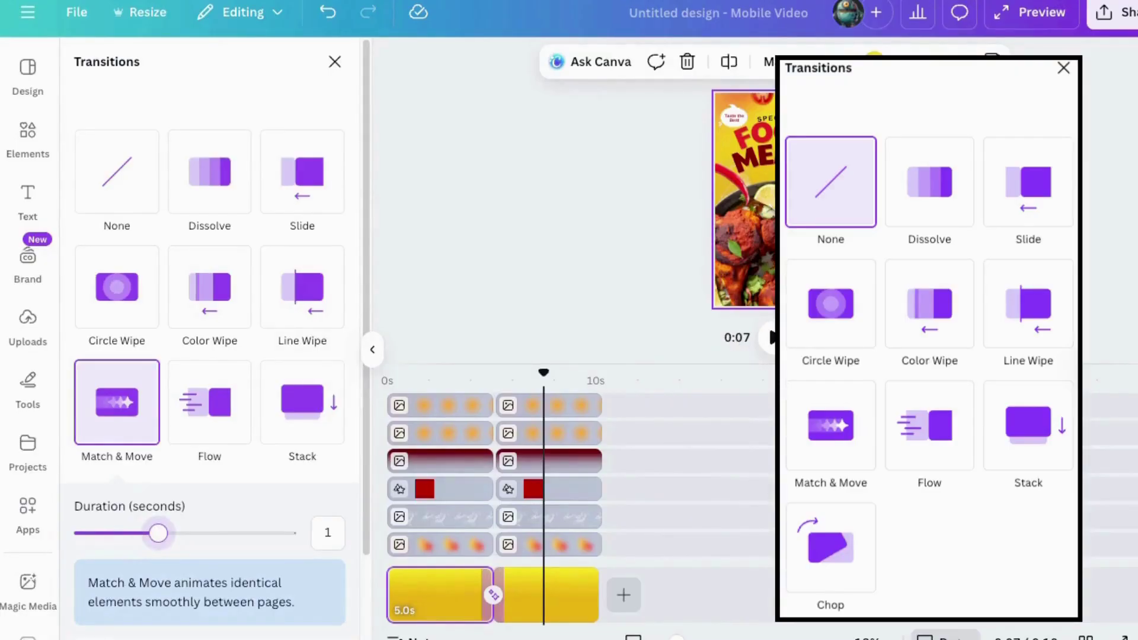
scroll(239, 496, down, 2)
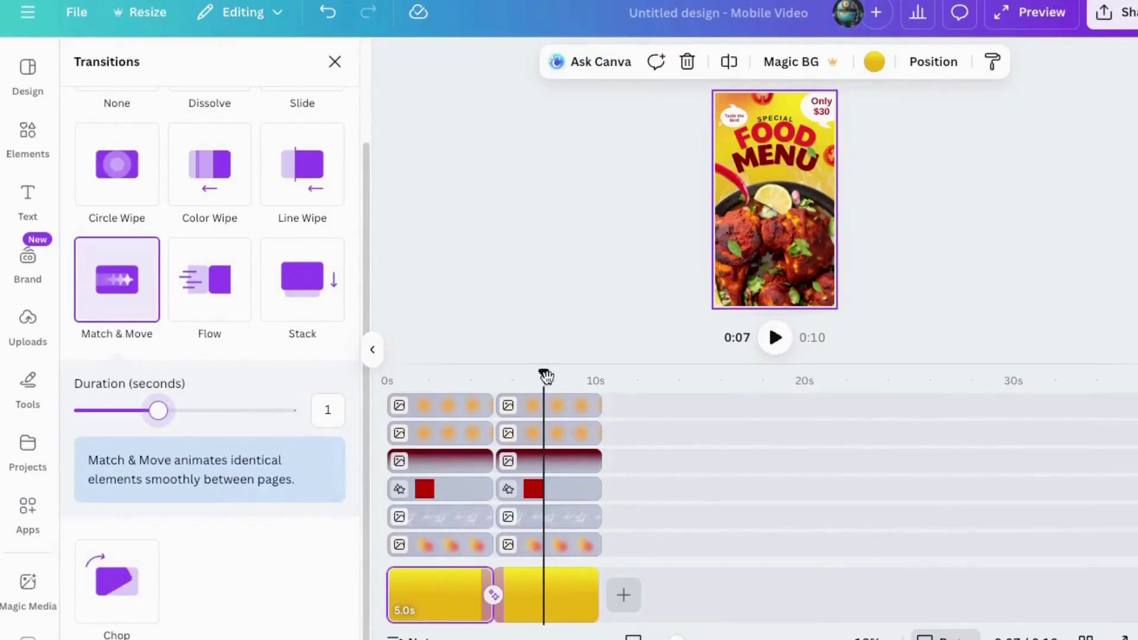
Preview the transition, raise its duration to 1.5 seconds, and play it again.
drag(542, 374, 386, 375)
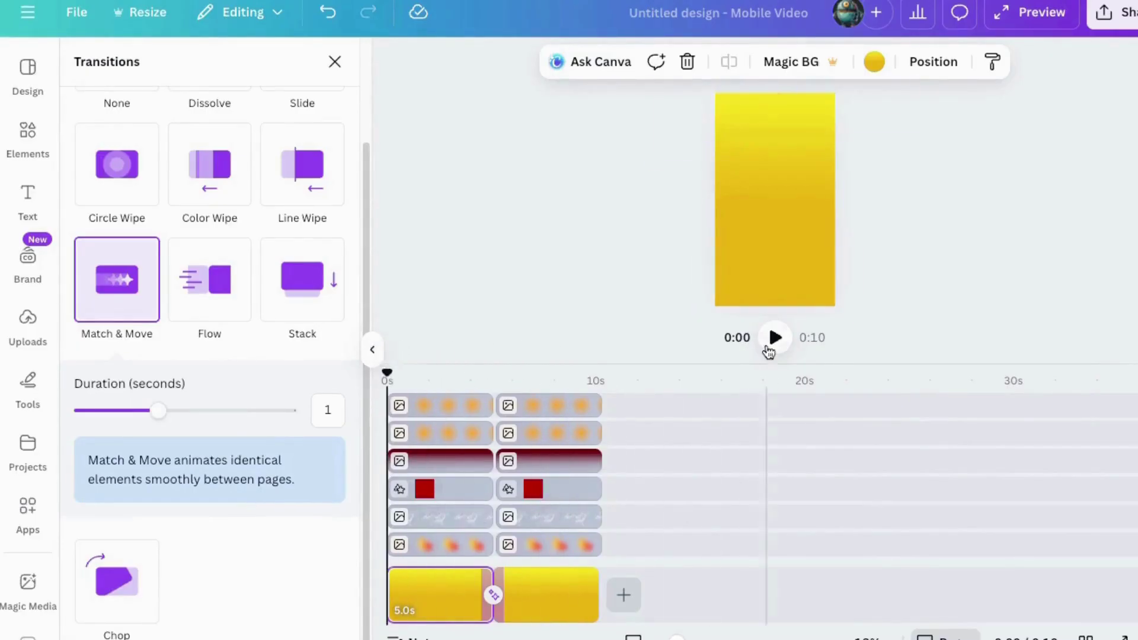
click(769, 345)
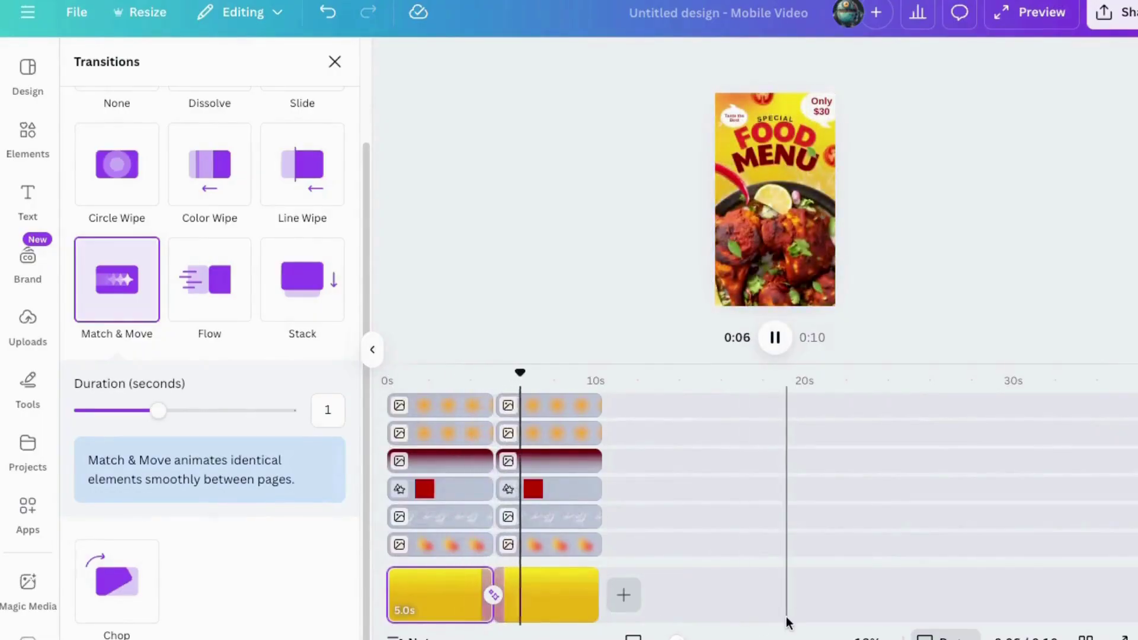
drag(542, 372, 452, 369)
click(173, 410)
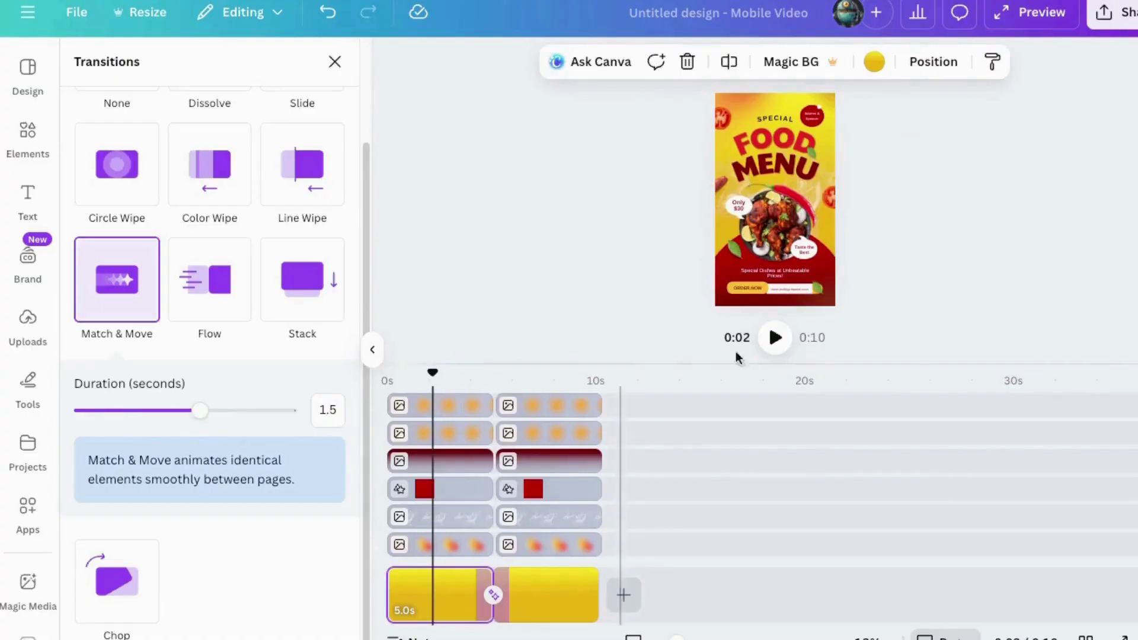
click(764, 345)
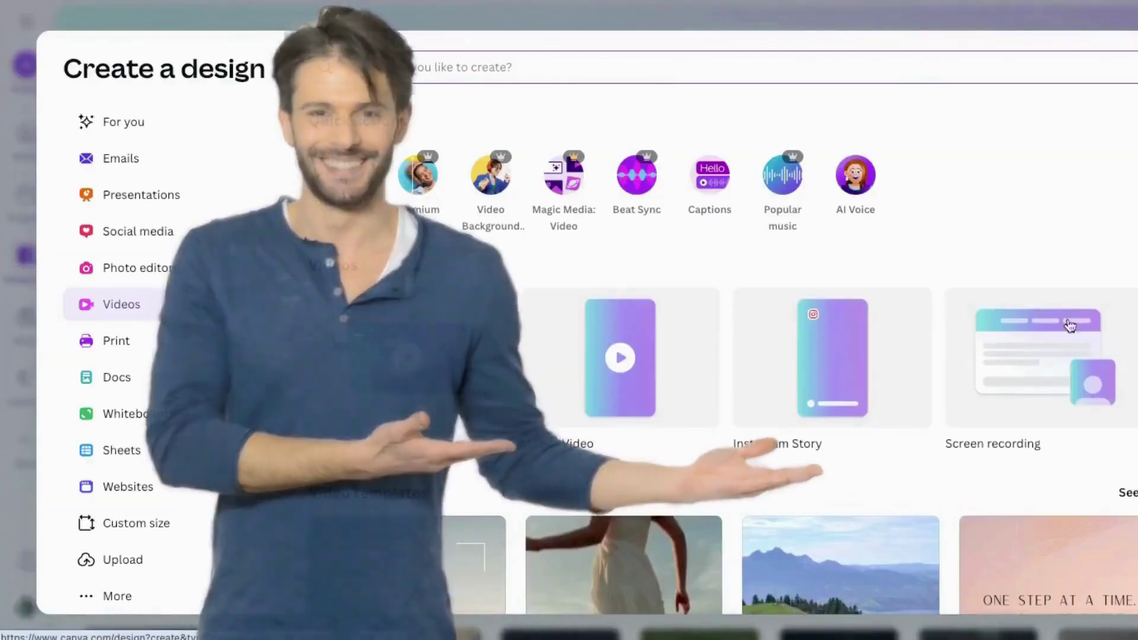
Open a three-page Mobile Video template and play it through to confirm nothing is animated.
click(1123, 326)
click(1123, 327)
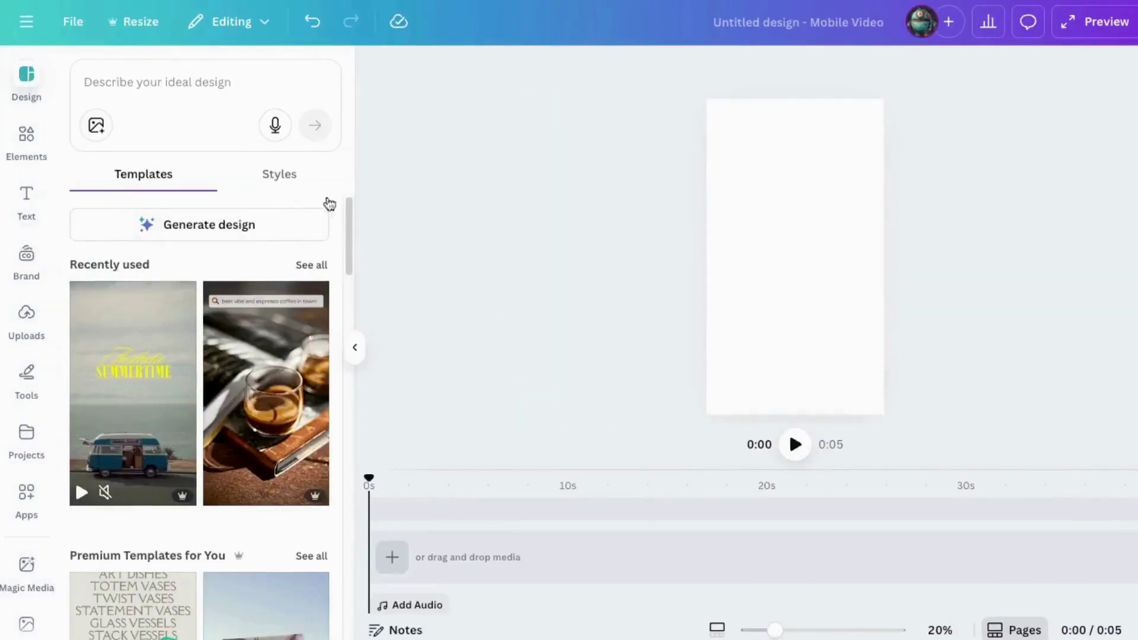
drag(343, 233, 351, 319)
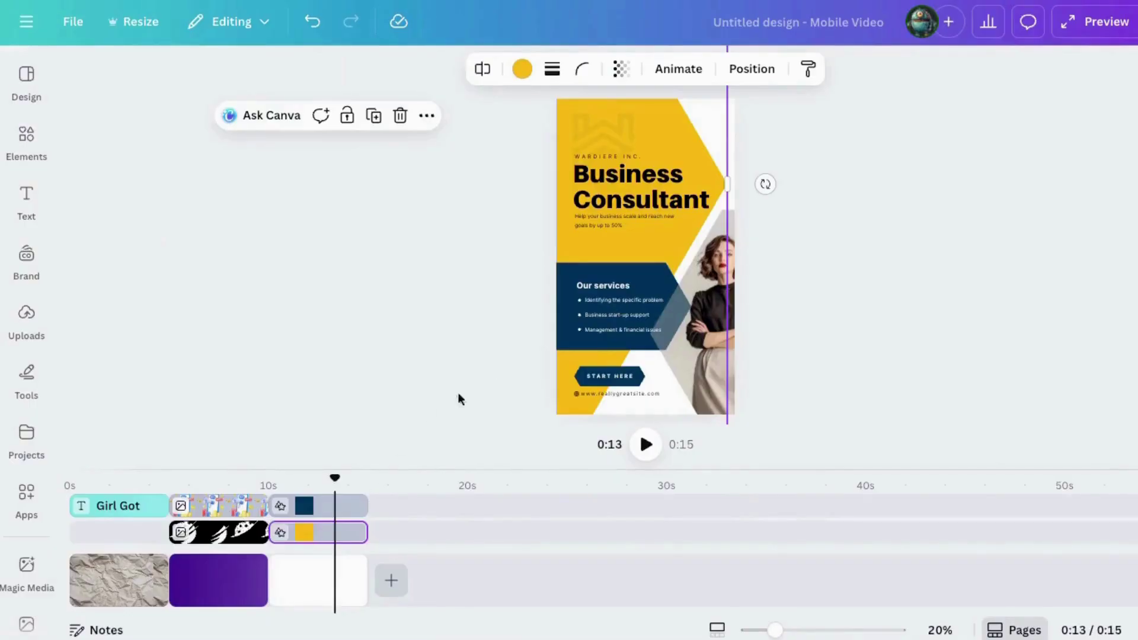
click(119, 582)
scroll(424, 561, up, 4)
drag(500, 472, 489, 330)
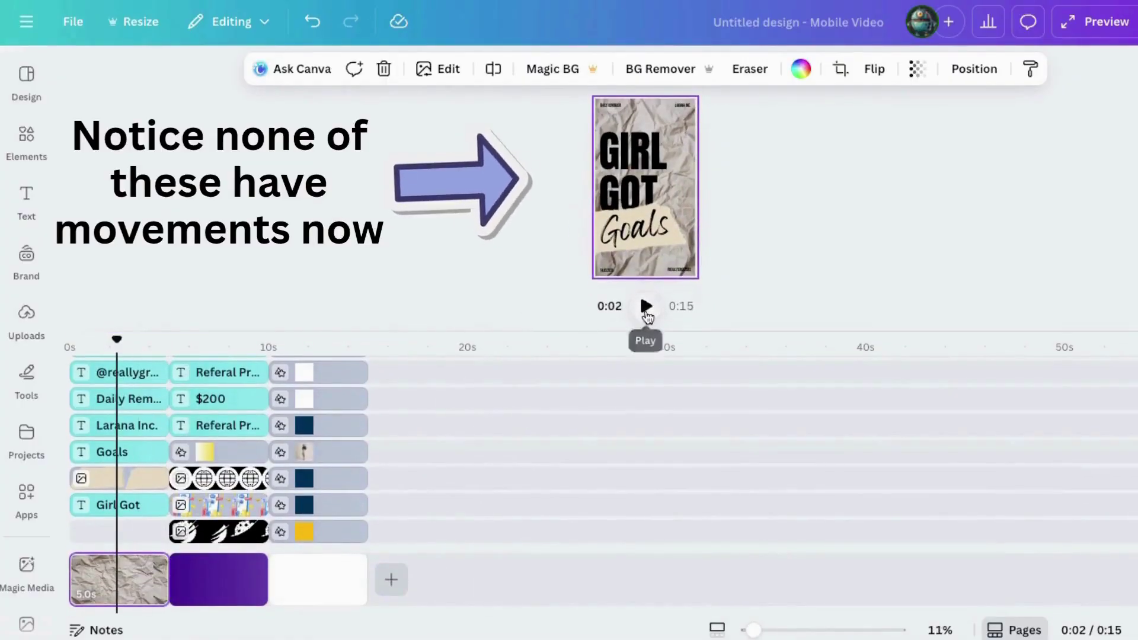
click(646, 306)
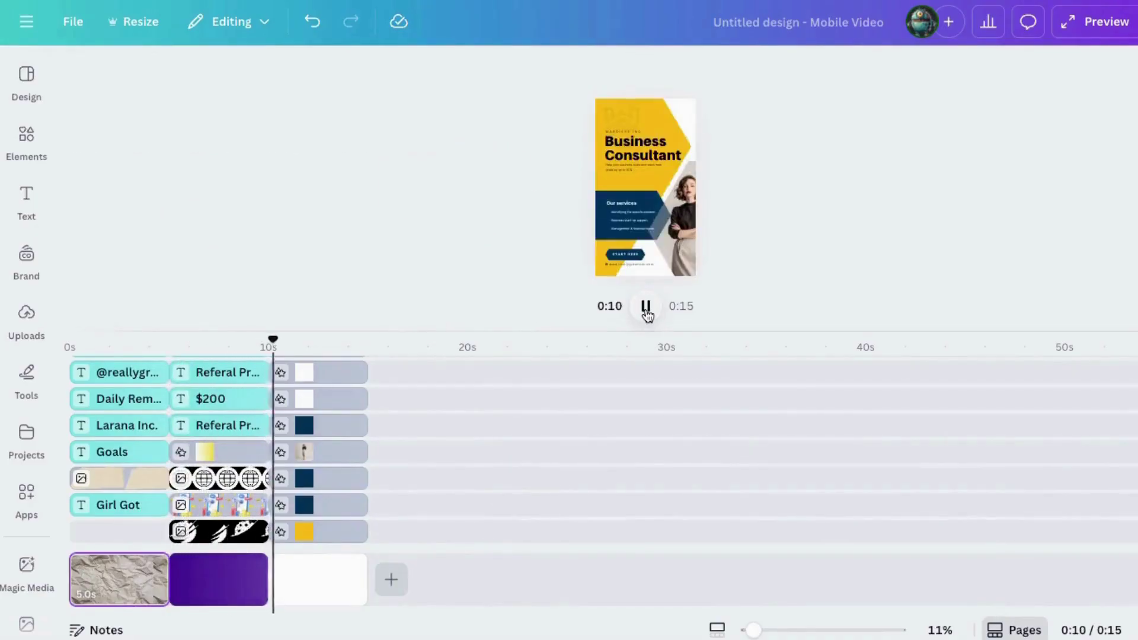
click(646, 306)
drag(523, 340, 517, 485)
Select the yellow shape on the Business Consultant page and open Page-level Magic Animate styles.
click(695, 133)
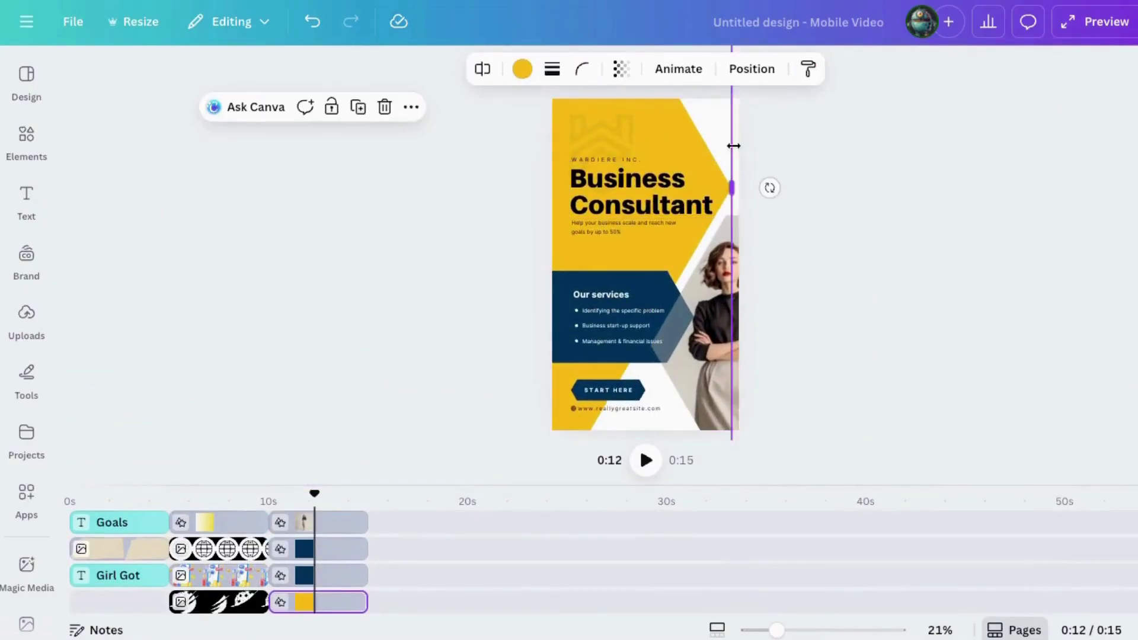
click(678, 70)
click(128, 113)
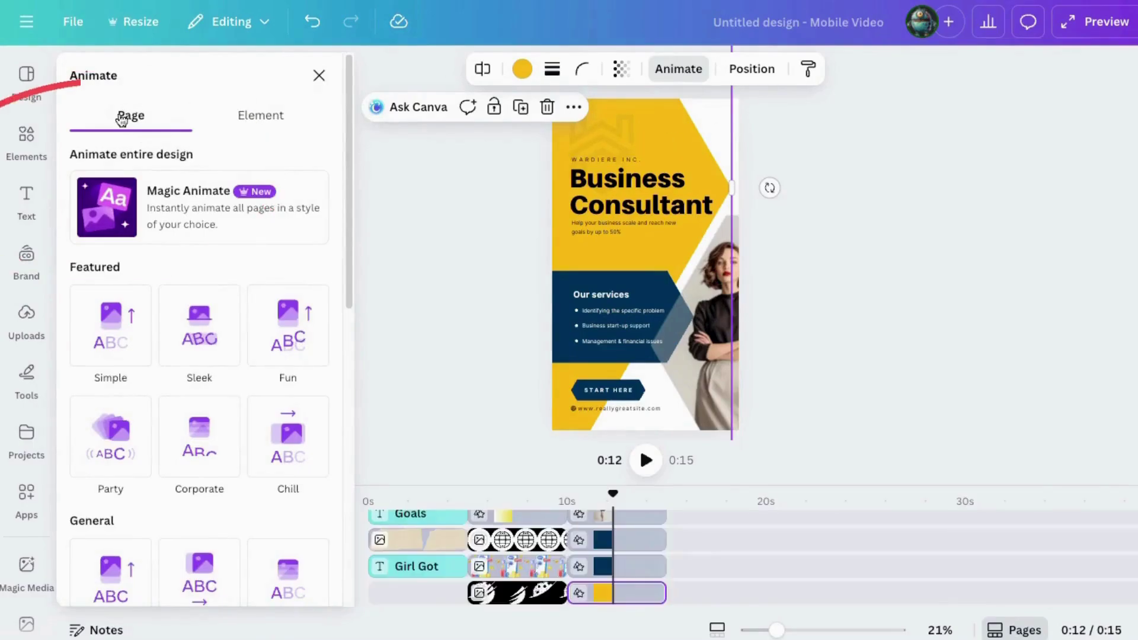
click(193, 197)
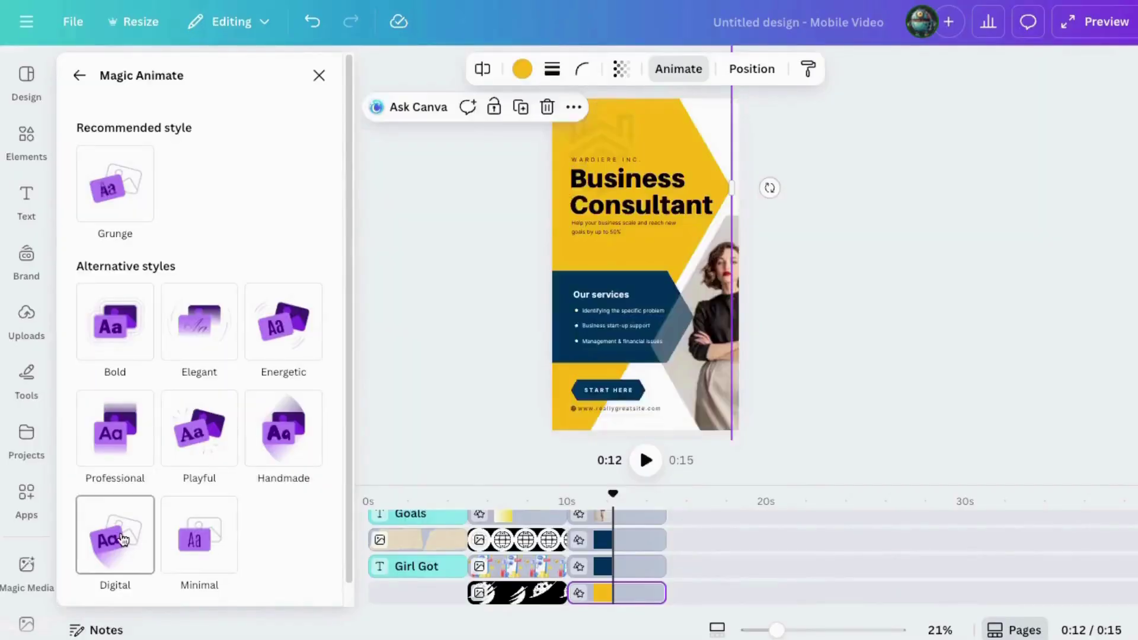
Apply the Grunge Magic Animate style and preview it from the start.
click(115, 180)
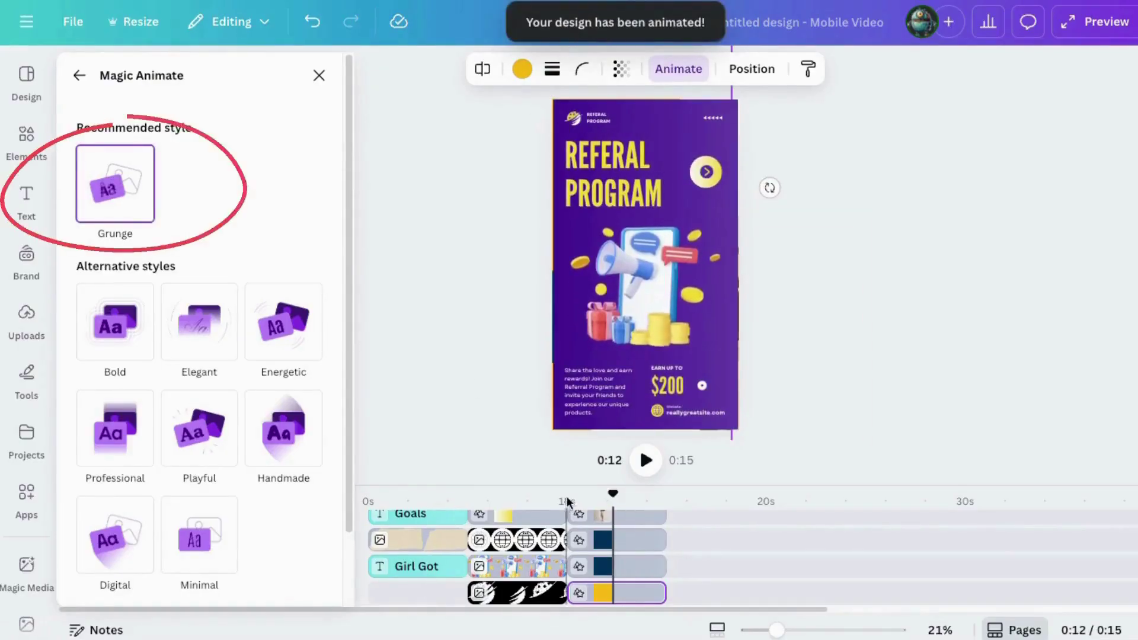
click(414, 492)
drag(408, 487, 366, 477)
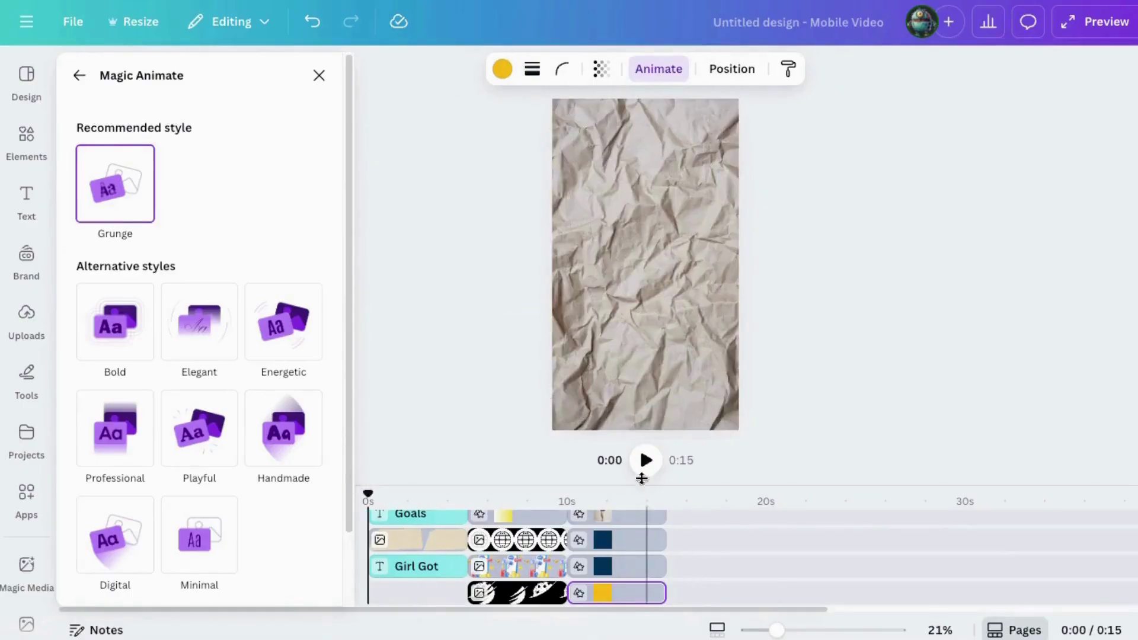
click(647, 461)
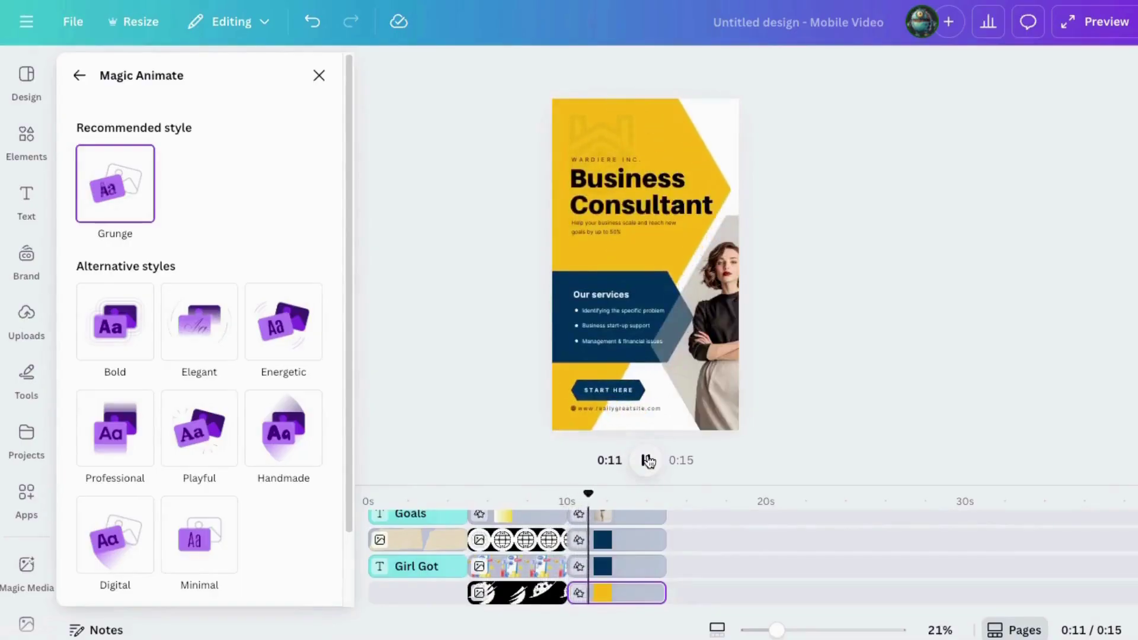
click(646, 460)
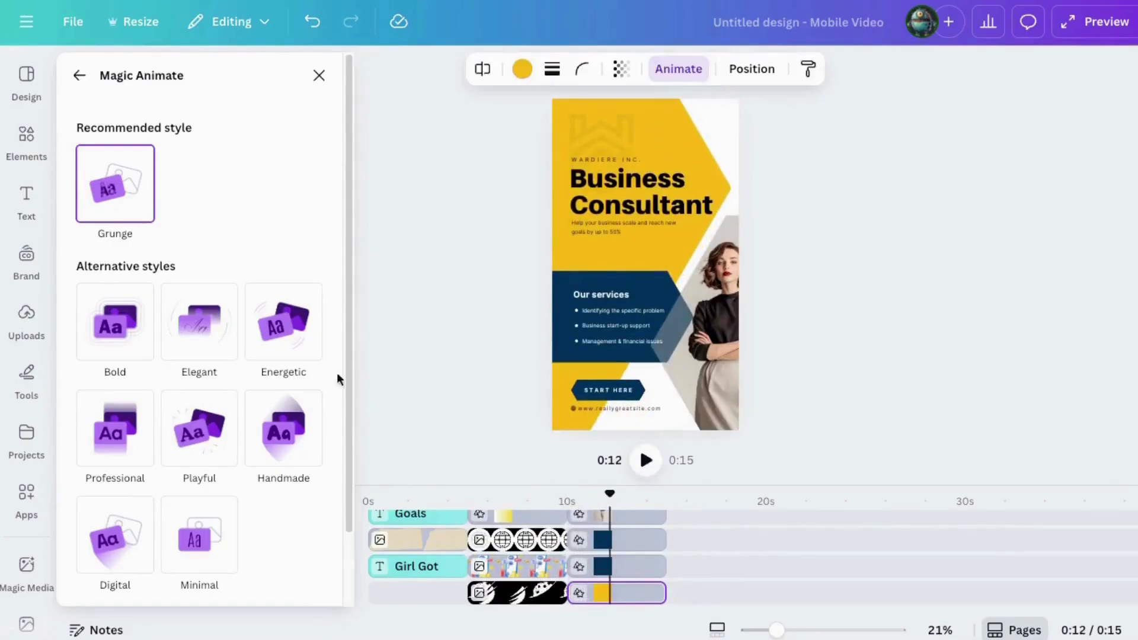
Re-animate the design in the Digital style and play it from the beginning.
click(90, 537)
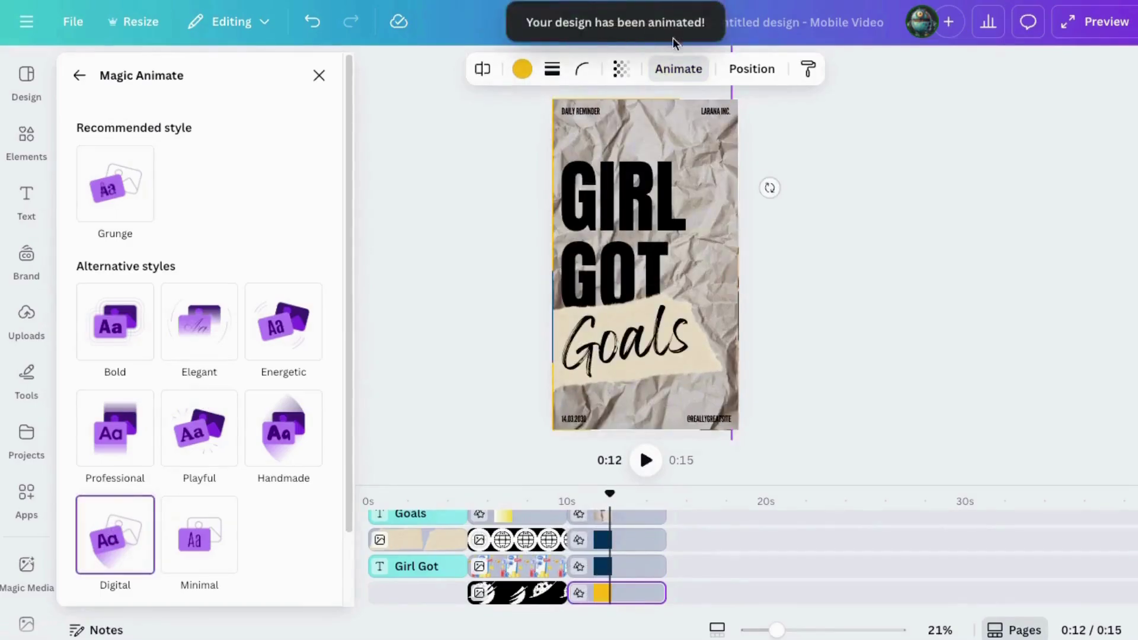
click(368, 497)
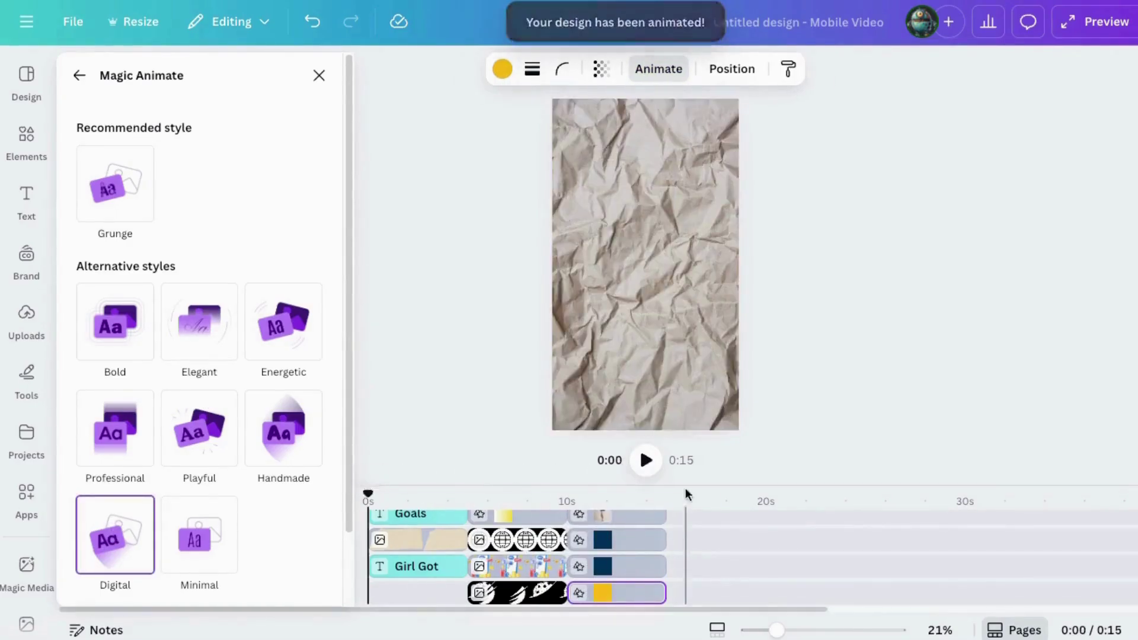
click(645, 461)
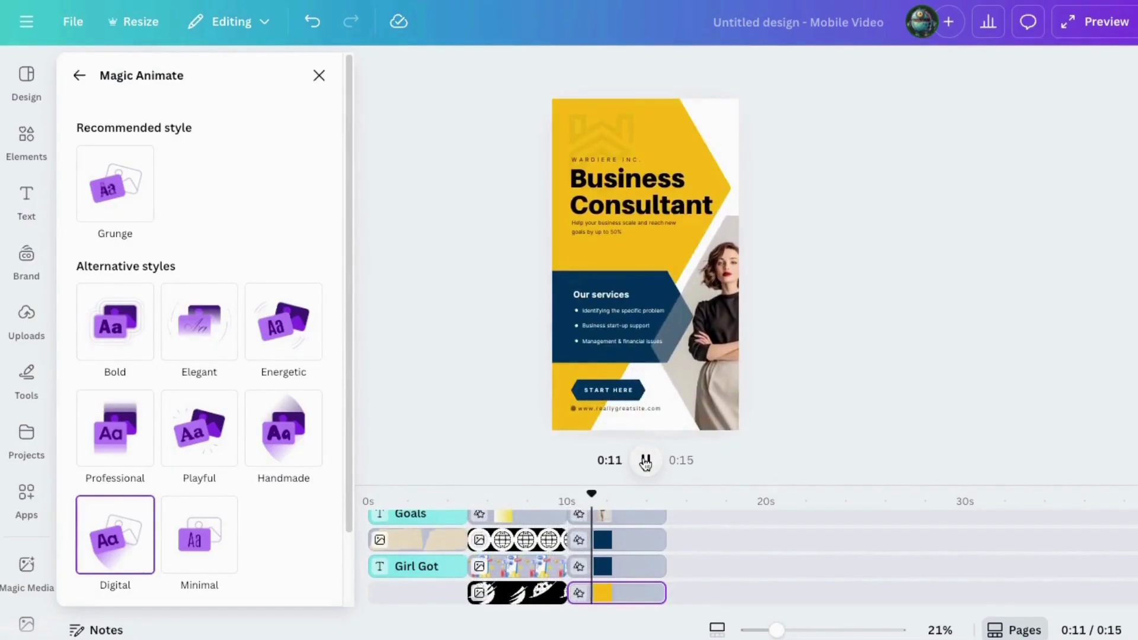
click(645, 460)
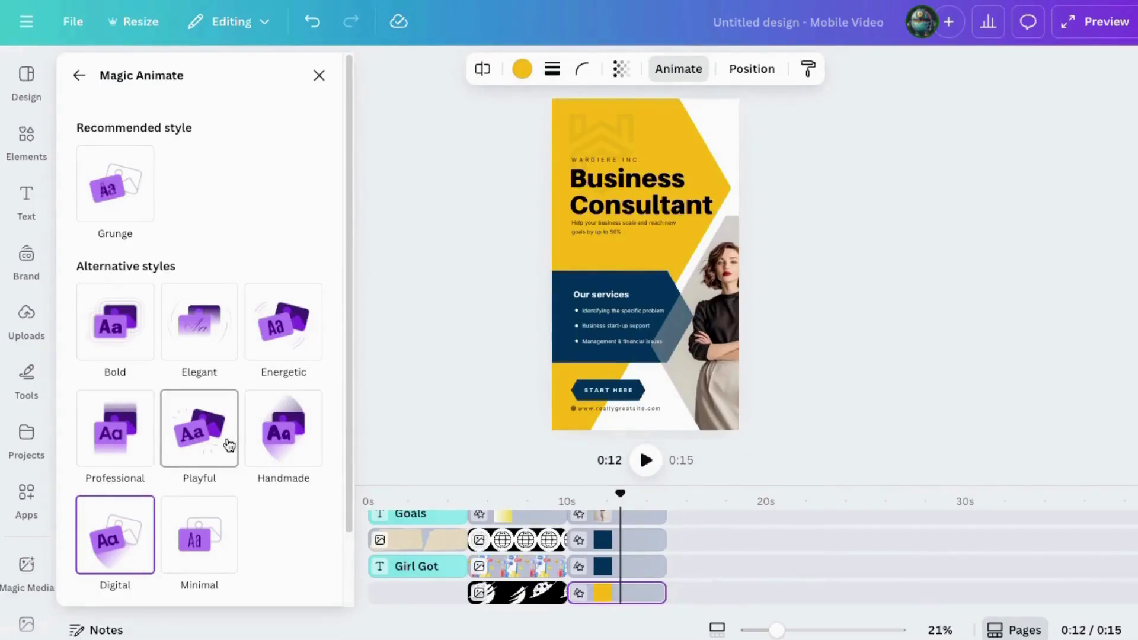
Switch the whole design to the Playful style and play it back.
click(199, 439)
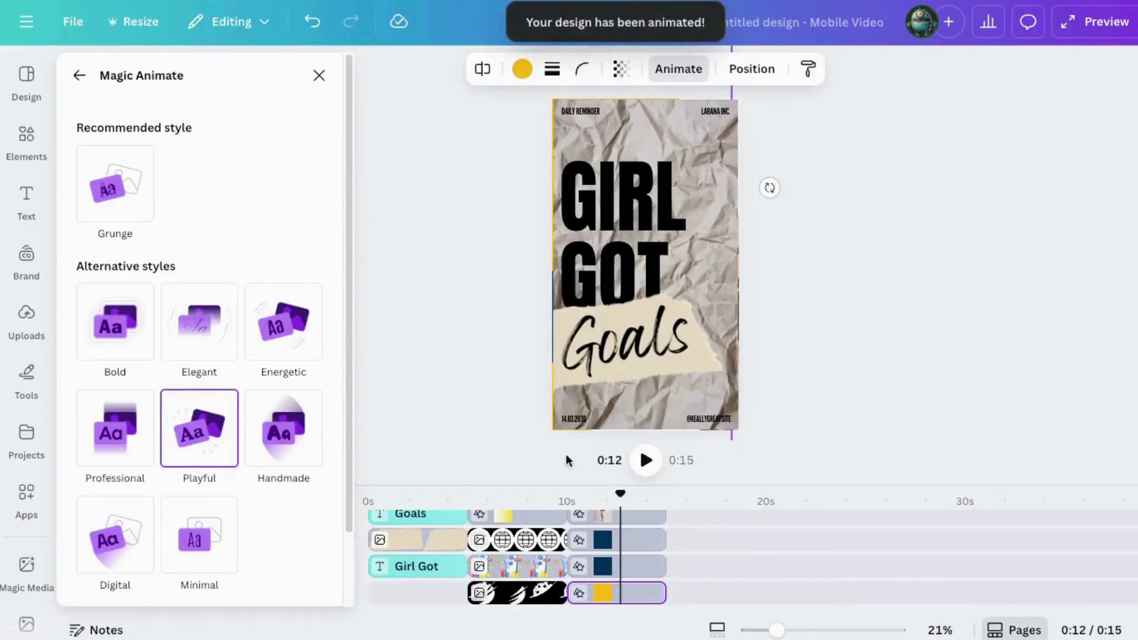
drag(620, 493, 424, 493)
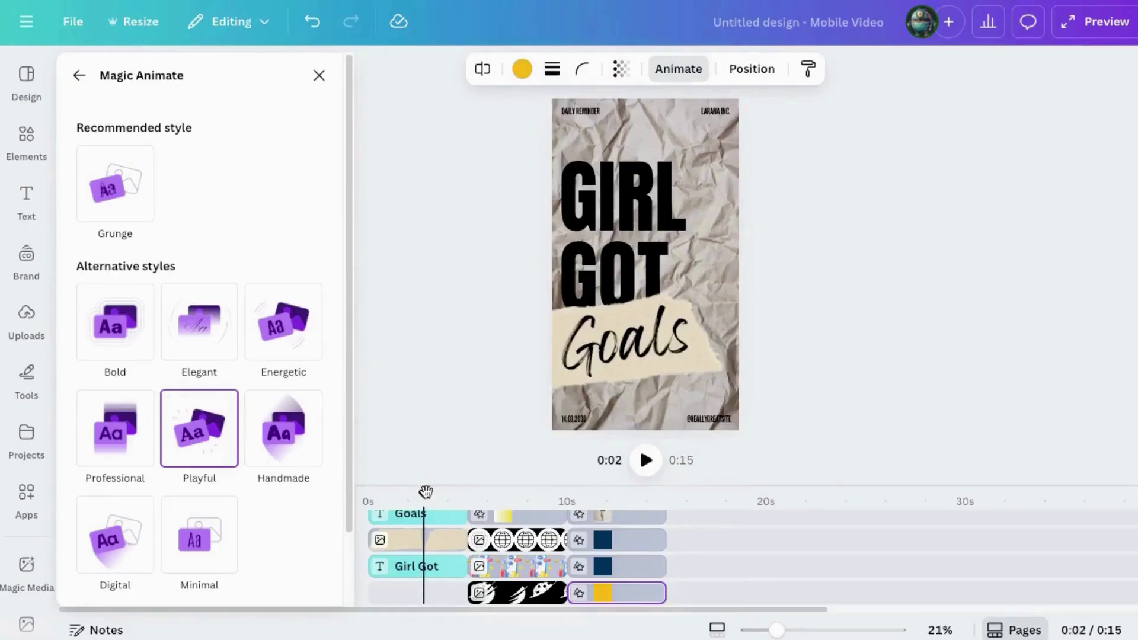
click(646, 461)
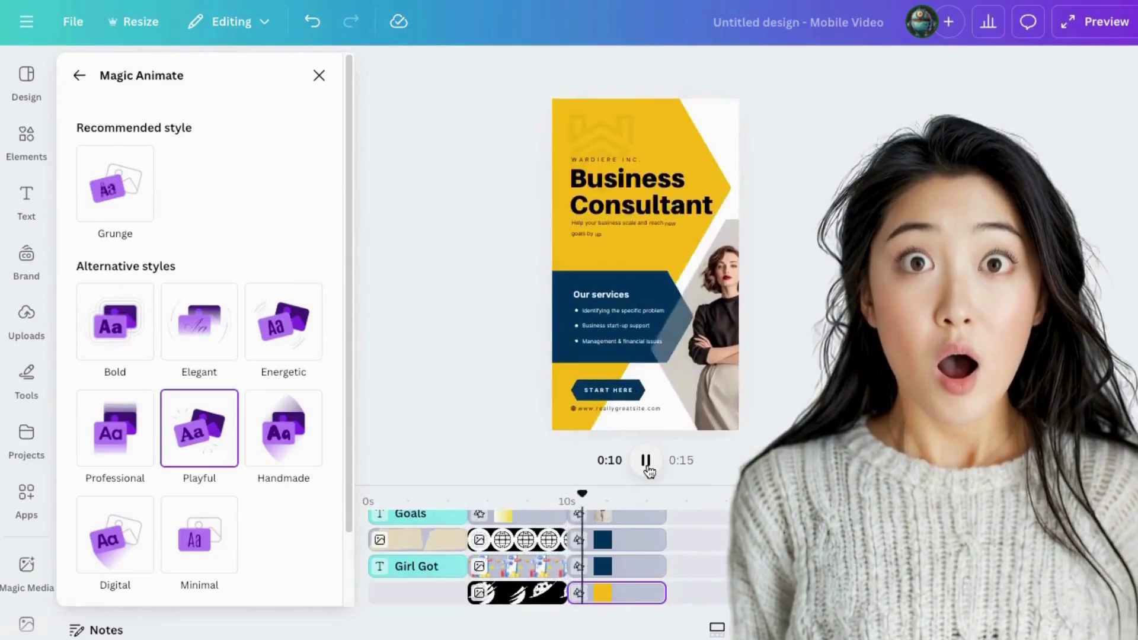
Pause the preview and remove all animations from the current page.
click(646, 461)
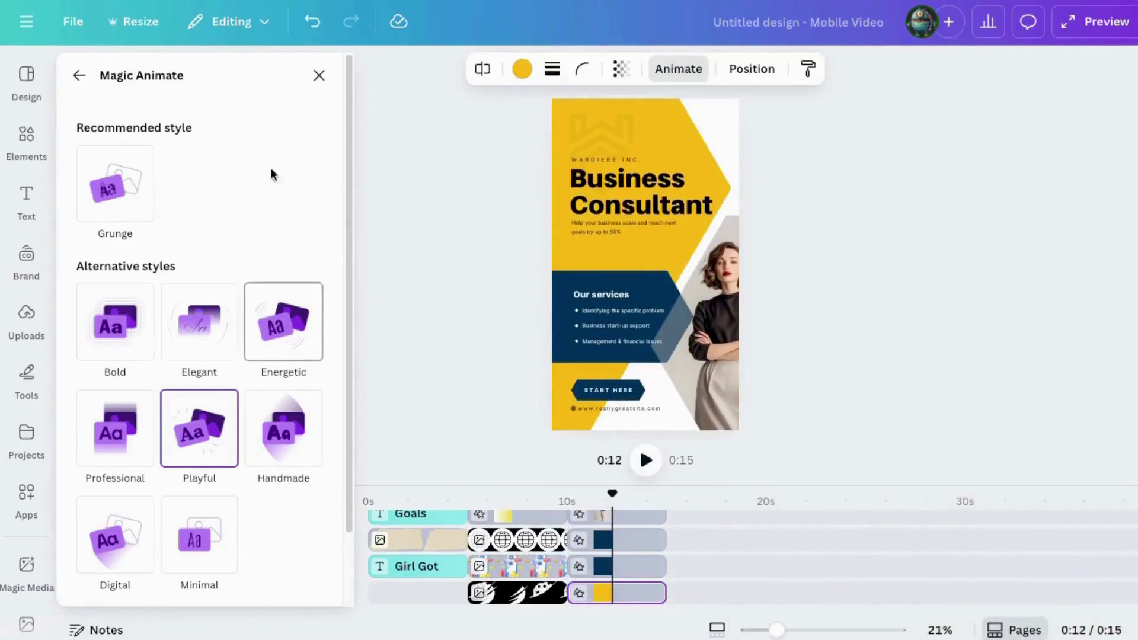
click(80, 82)
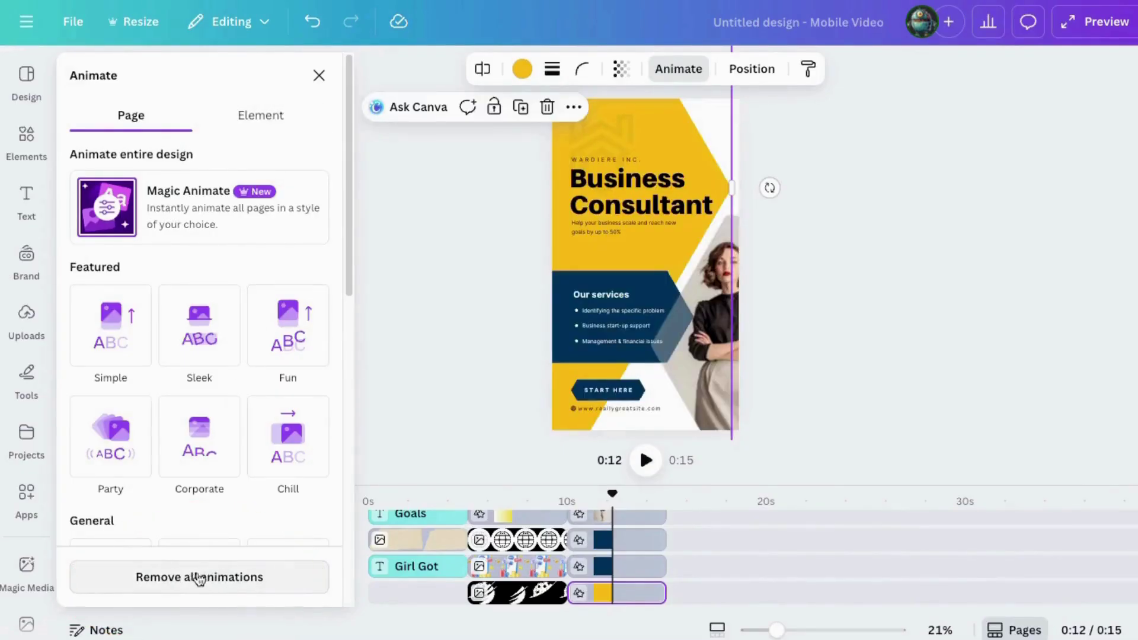
click(195, 579)
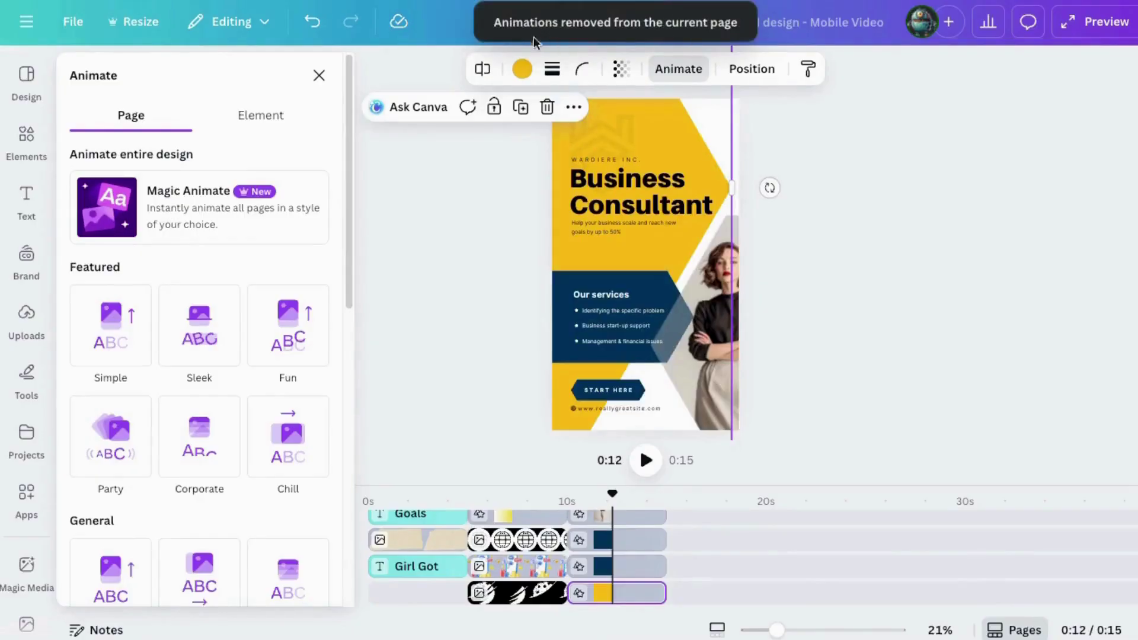
Check the Magic Animate styles, then select the Goals page paper photo and replay the design.
scroll(220, 445, down, 10)
scroll(219, 444, up, 10)
click(138, 209)
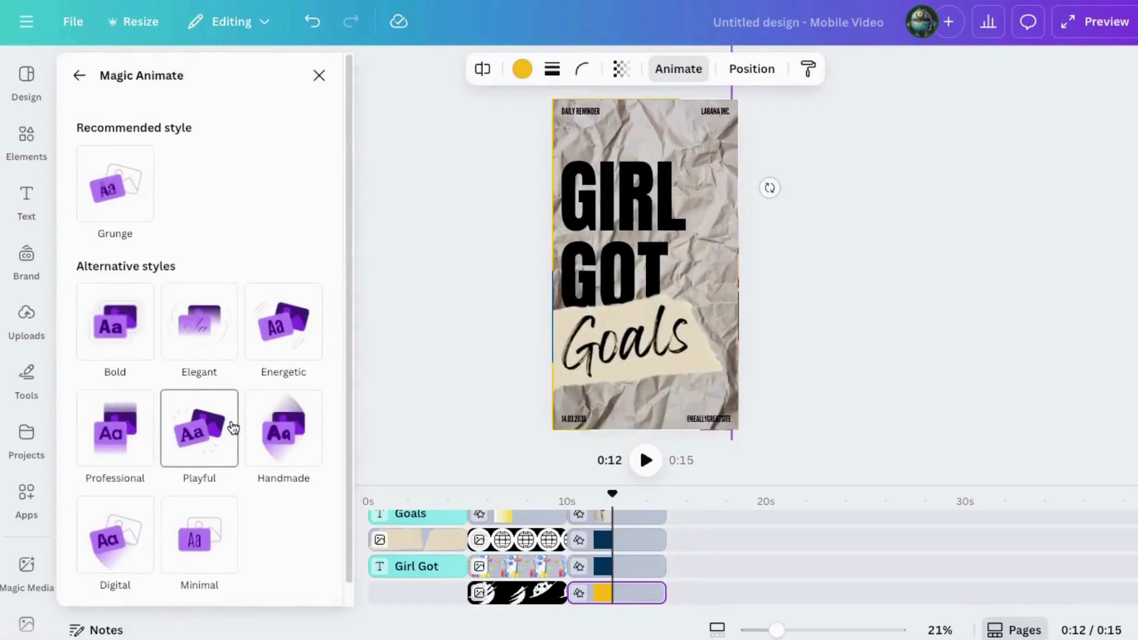
click(79, 76)
click(404, 540)
click(646, 460)
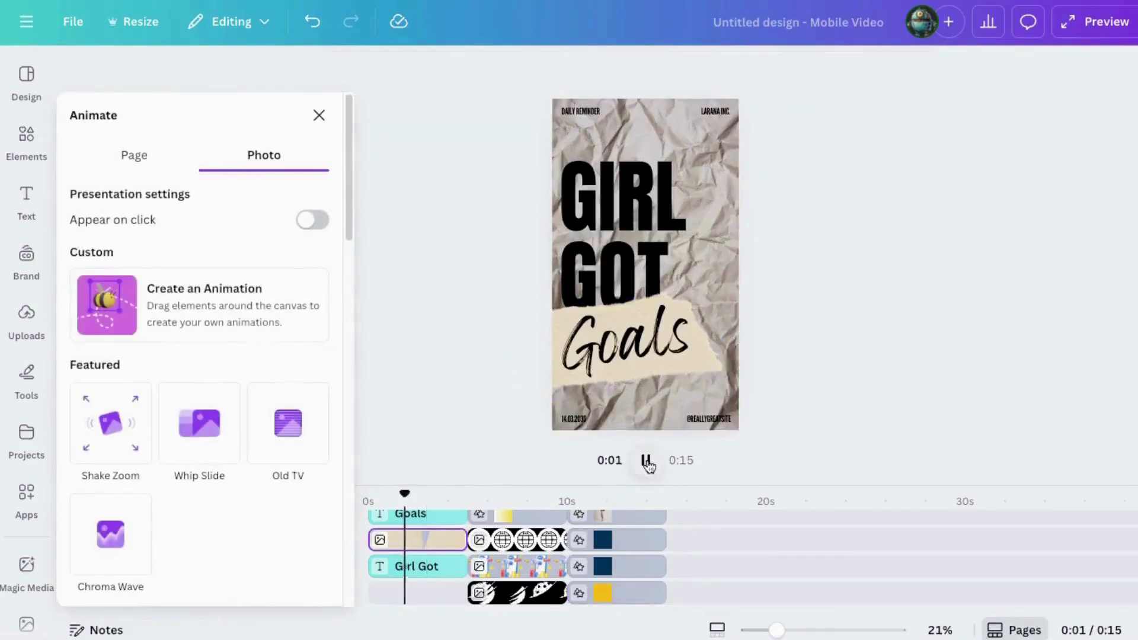
click(646, 460)
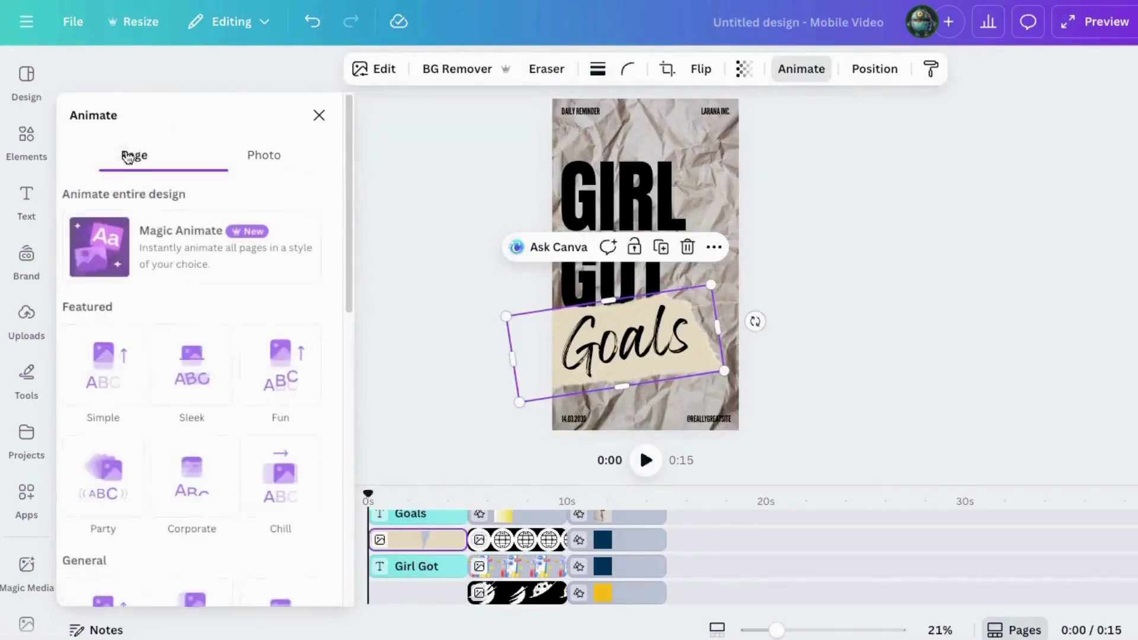
click(646, 460)
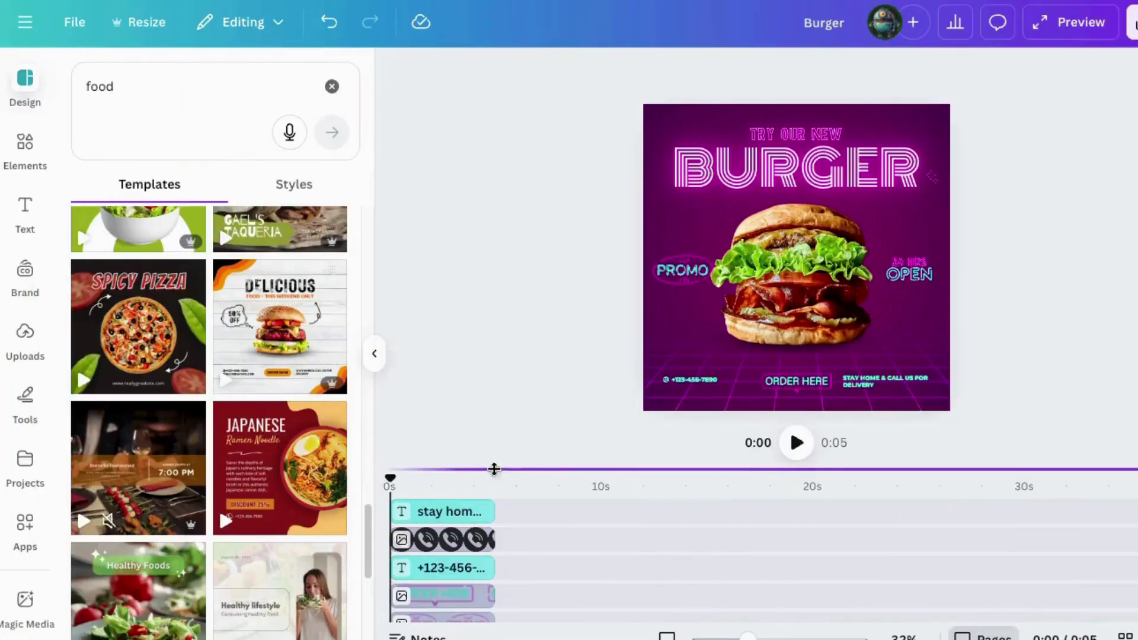
Preview the promo, then give the burger photo a slowed-down Pop animation.
click(796, 443)
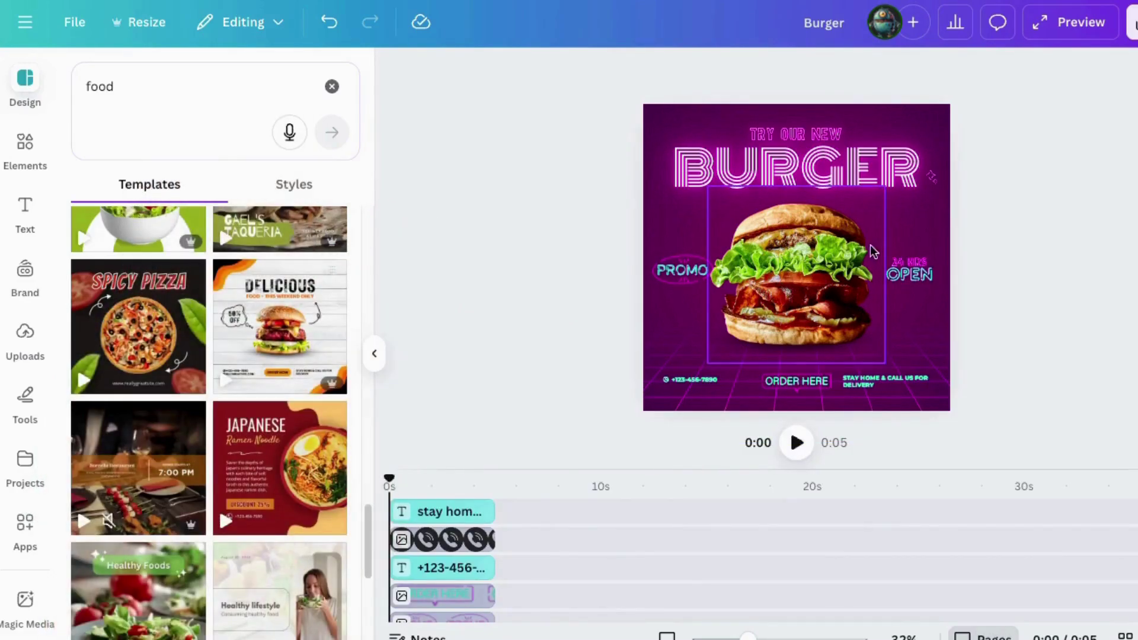
click(783, 243)
click(844, 74)
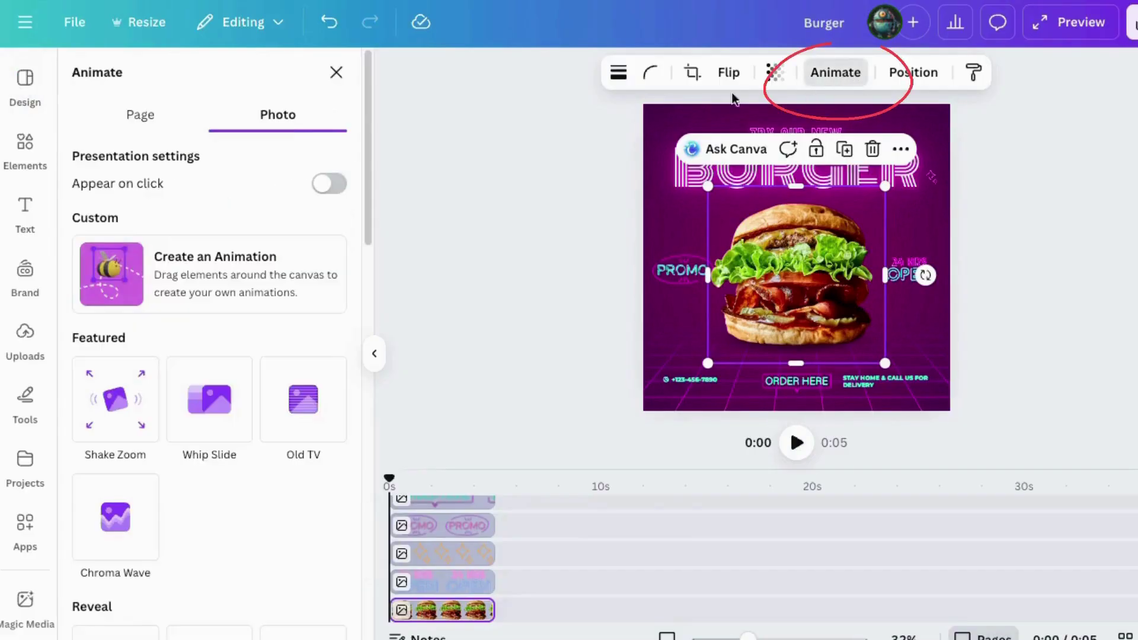
scroll(184, 333, down, 10)
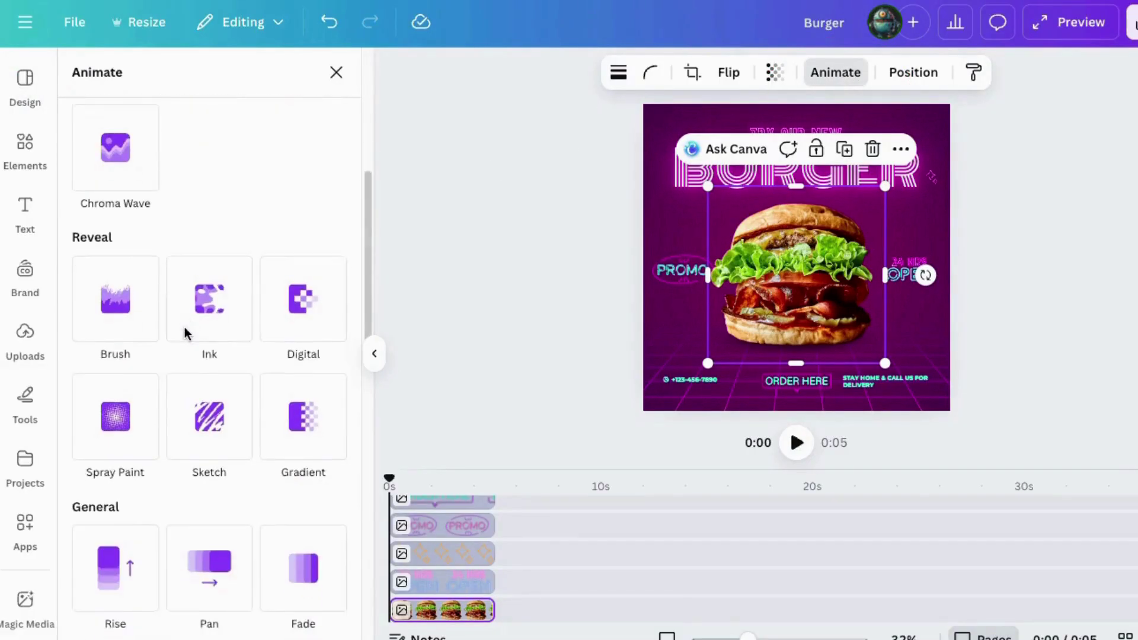
scroll(185, 335, down, 5)
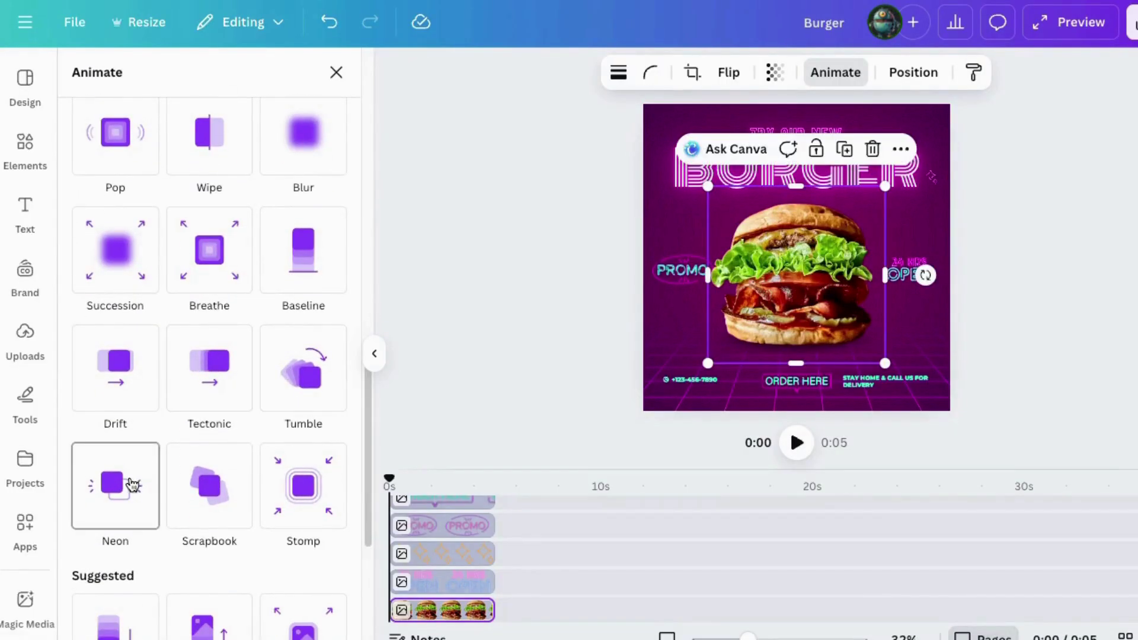
scroll(218, 503, down, 3)
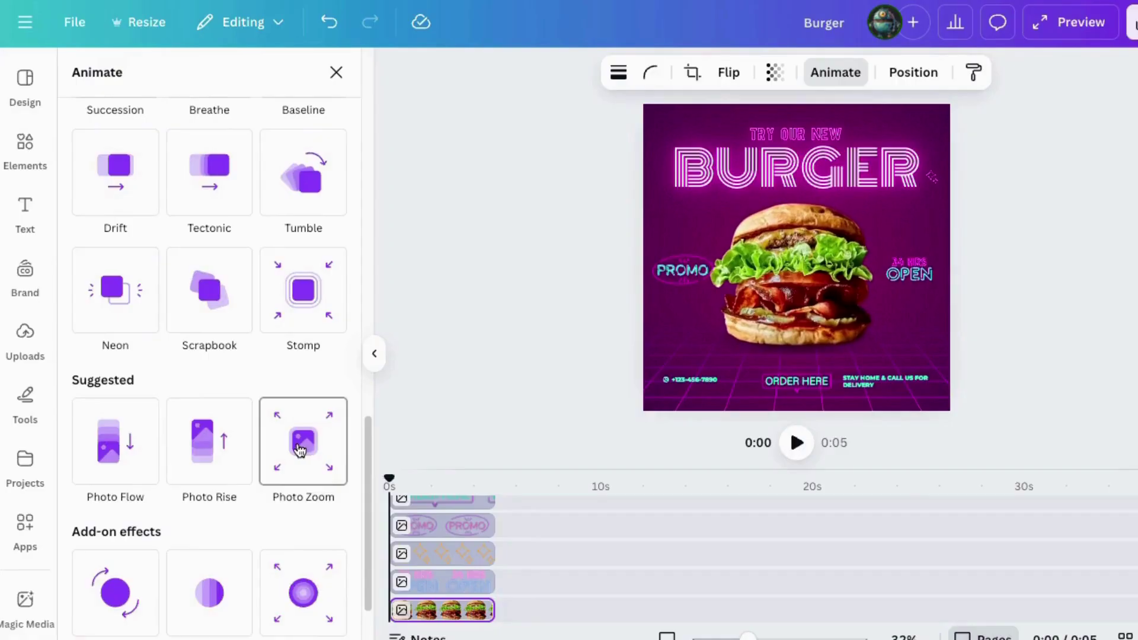
scroll(246, 362, up, 5)
click(115, 291)
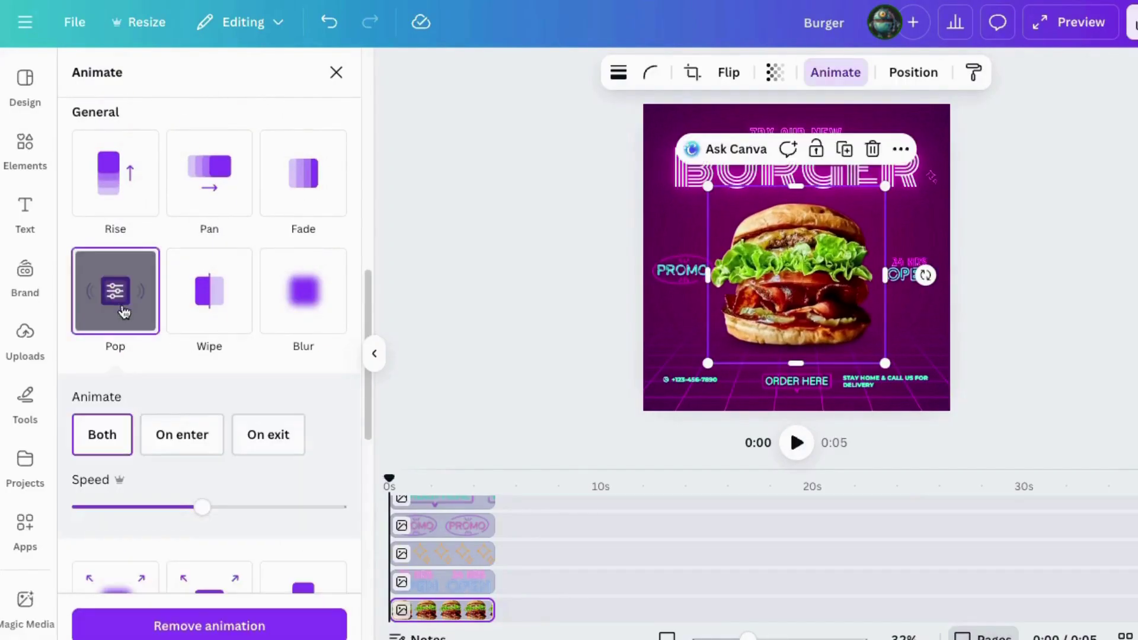
scroll(185, 532, down, 1)
click(300, 467)
drag(300, 467, 249, 465)
Give the OPEN text a Tumble animation entering from the left.
scroll(178, 490, down, 3)
click(907, 269)
click(303, 189)
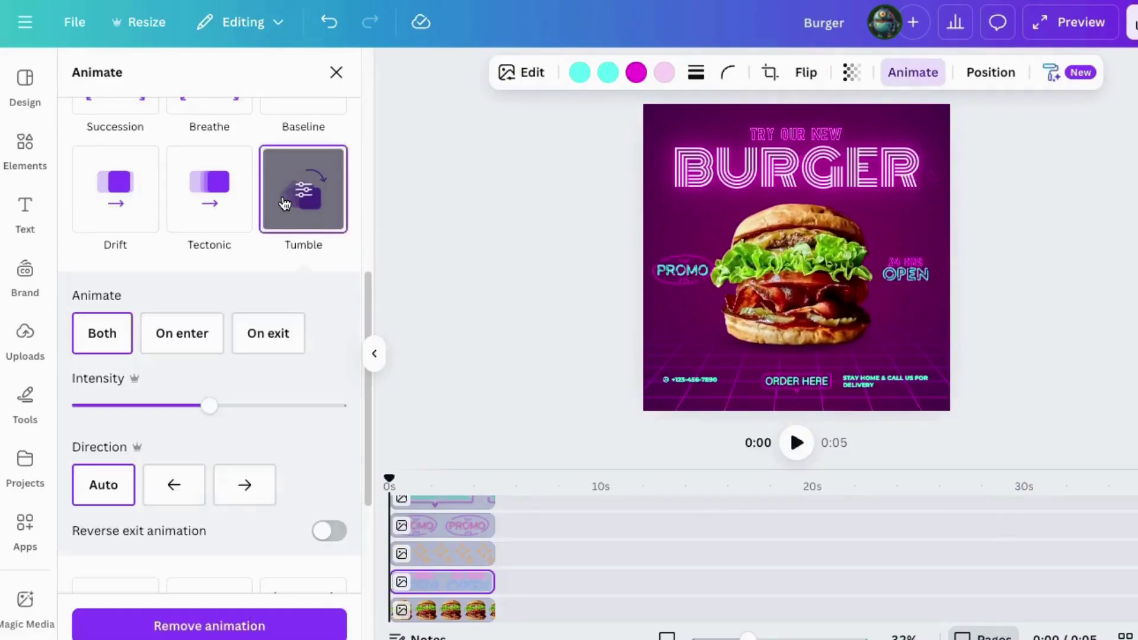
click(185, 486)
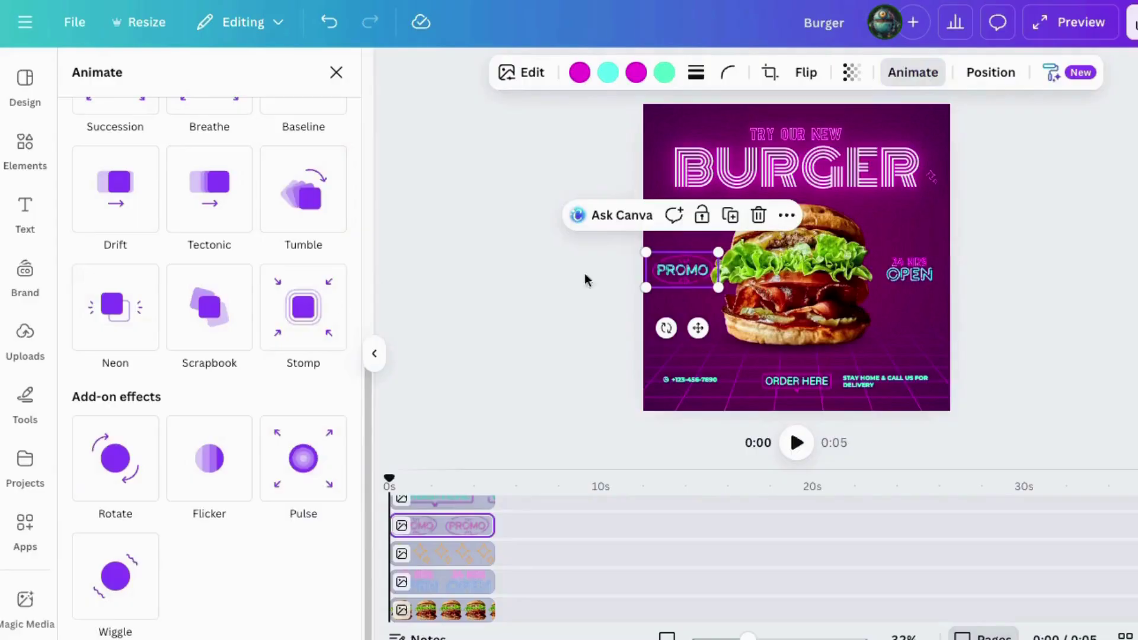